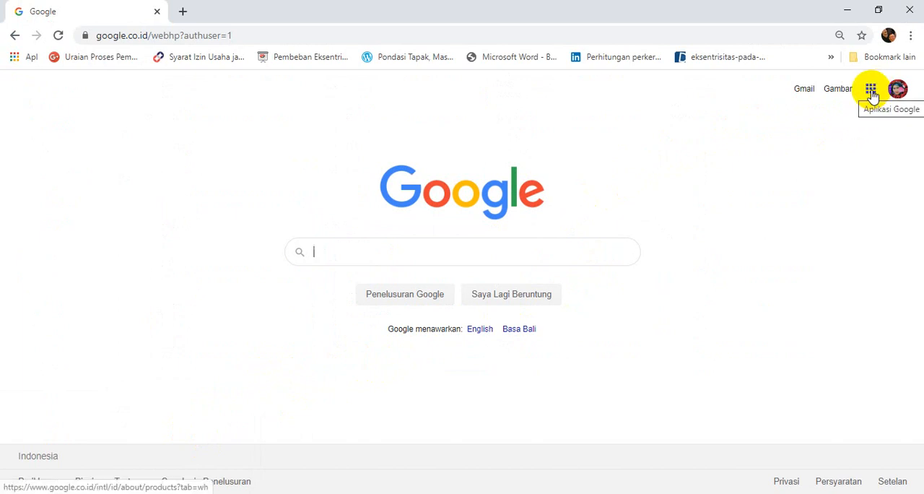
Open Google Drive from the Google apps and create a new blank Google Form.
left_click(871, 93)
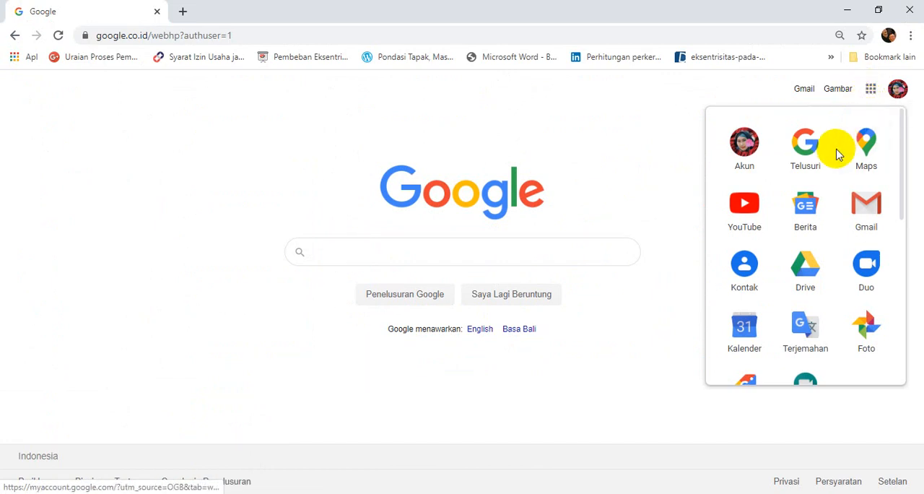
left_click(804, 273)
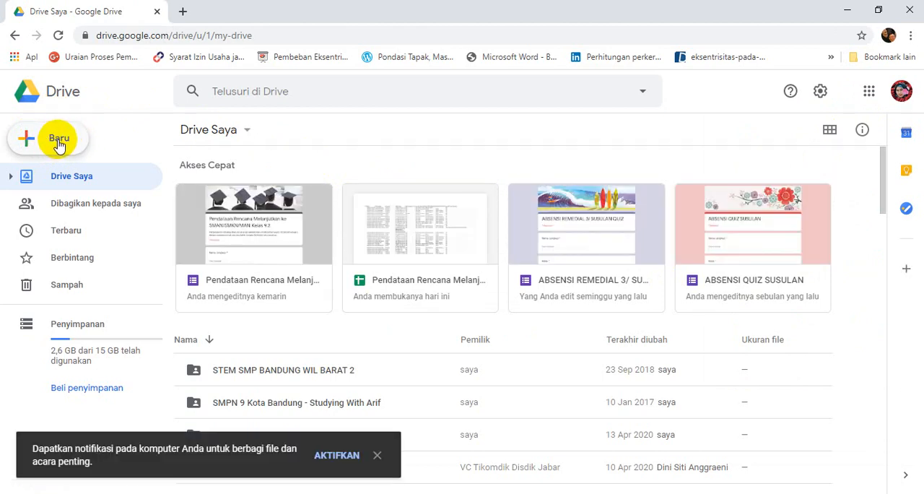
left_click(59, 145)
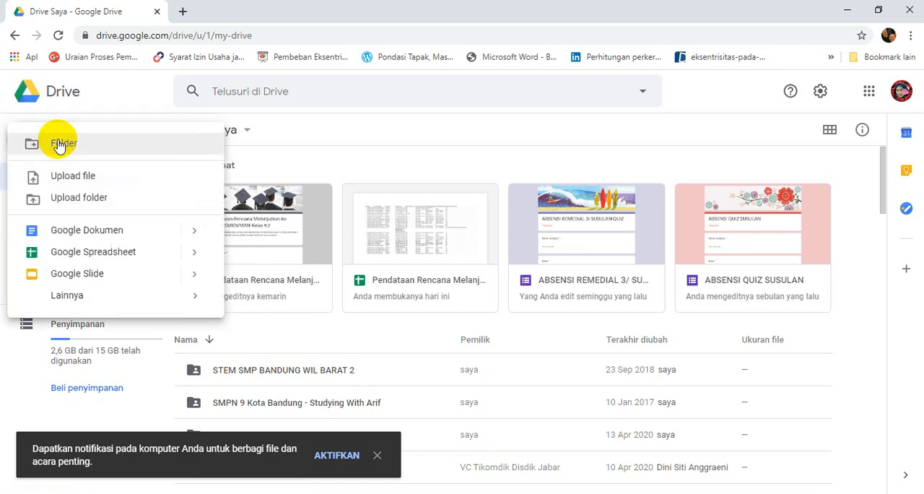
mouse_move(100, 302)
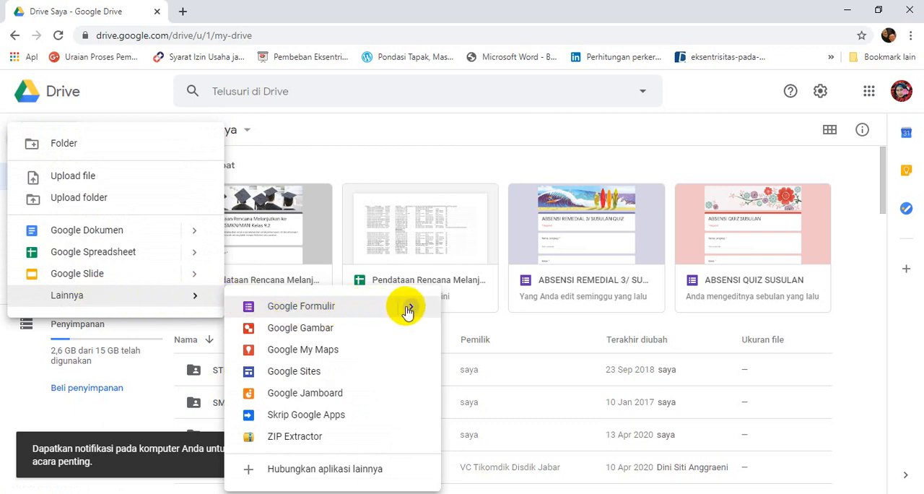
mouse_move(410, 309)
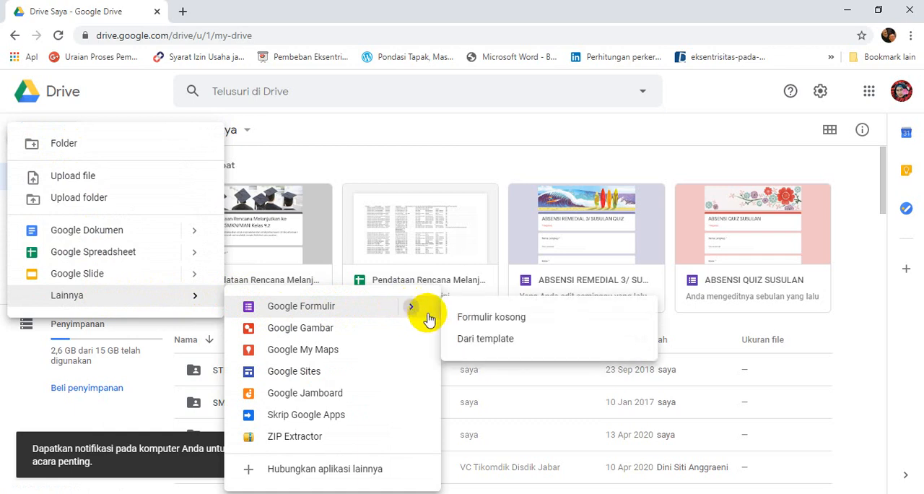
left_click(503, 319)
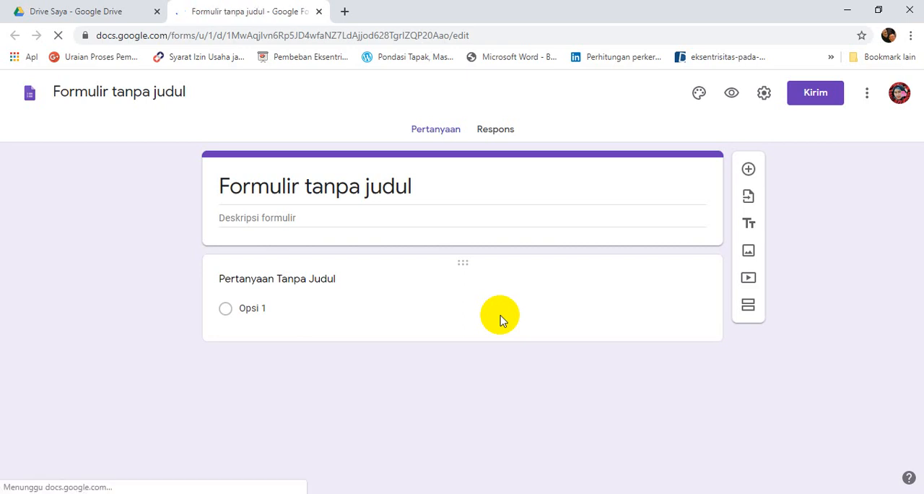
Title the form "Pendataan siswa melanjutkan ke SMAN/SMKN?MAN" and apply the same title as the form's file name.
left_click(220, 186)
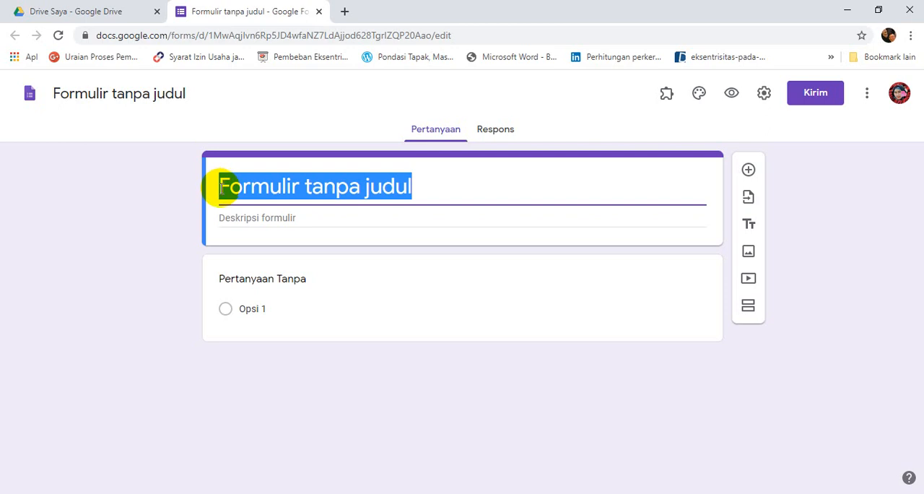
type("P")
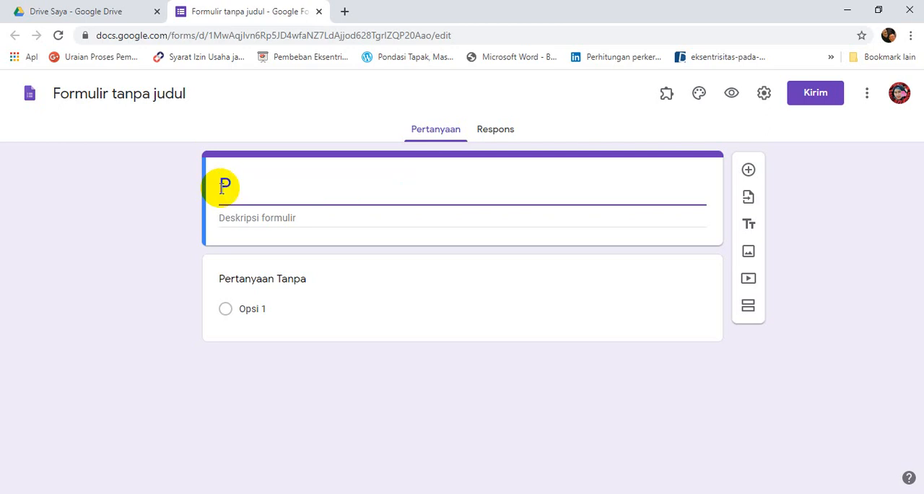
type("e")
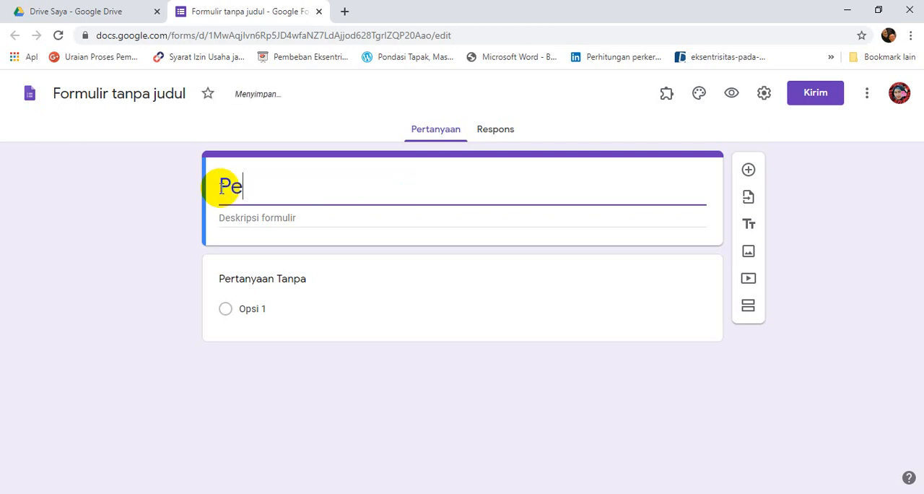
type("ndataan ")
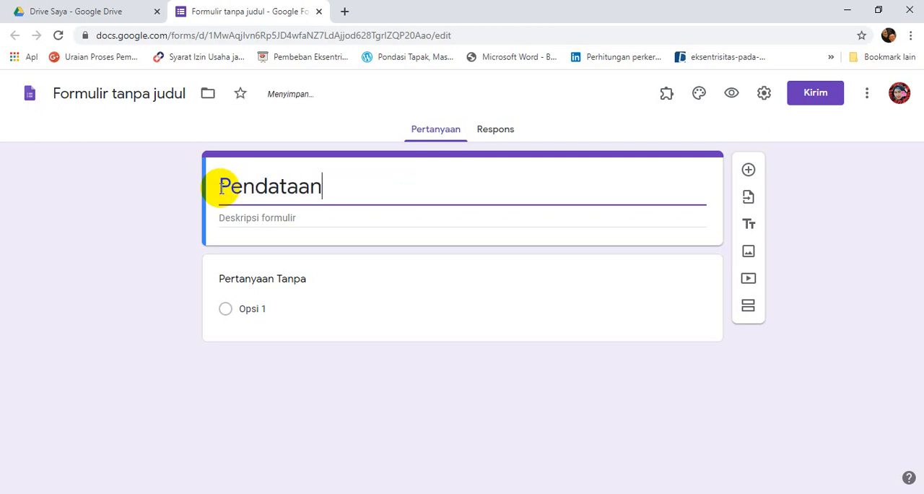
type("siswa")
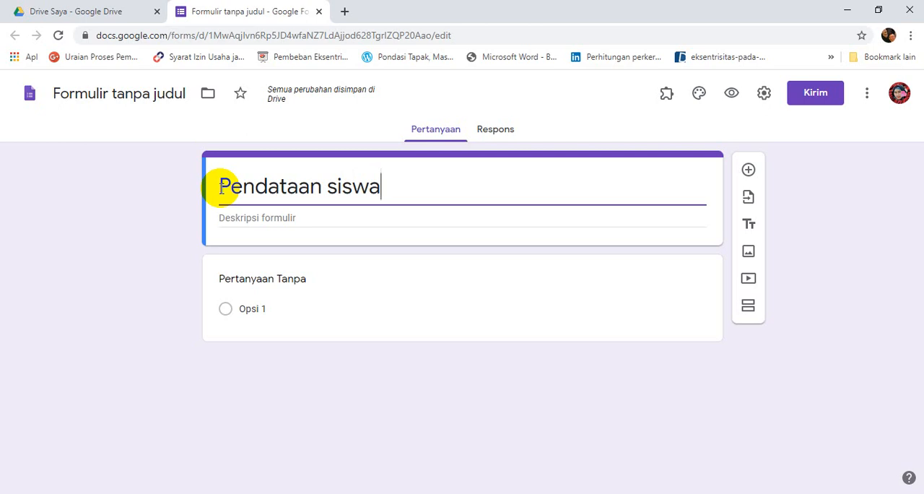
type("mw")
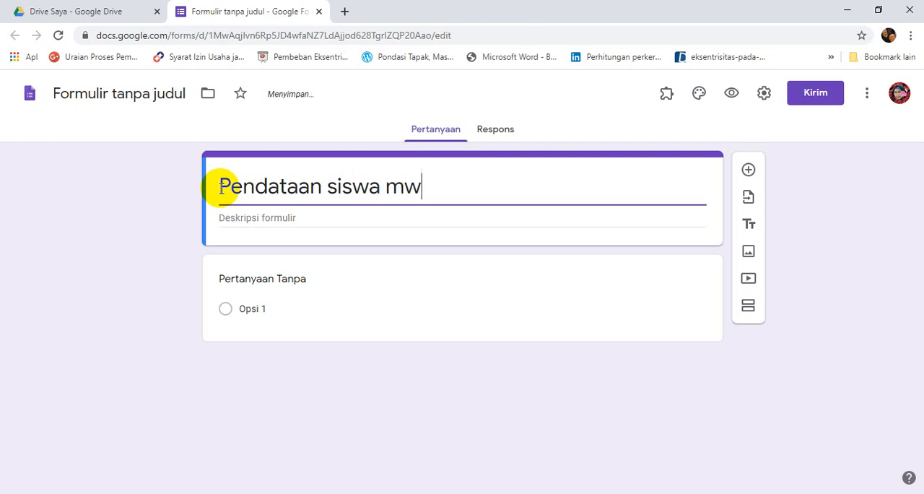
key("BackSpace")
type("elanjutkan ")
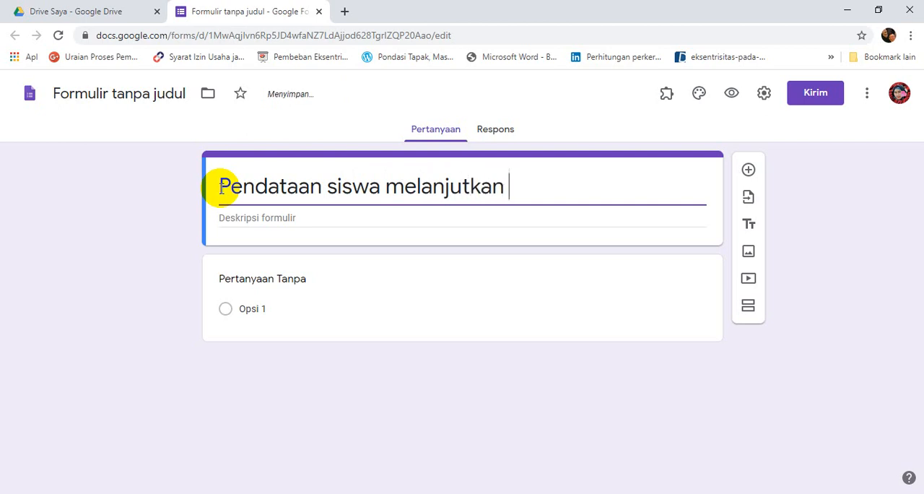
type("k")
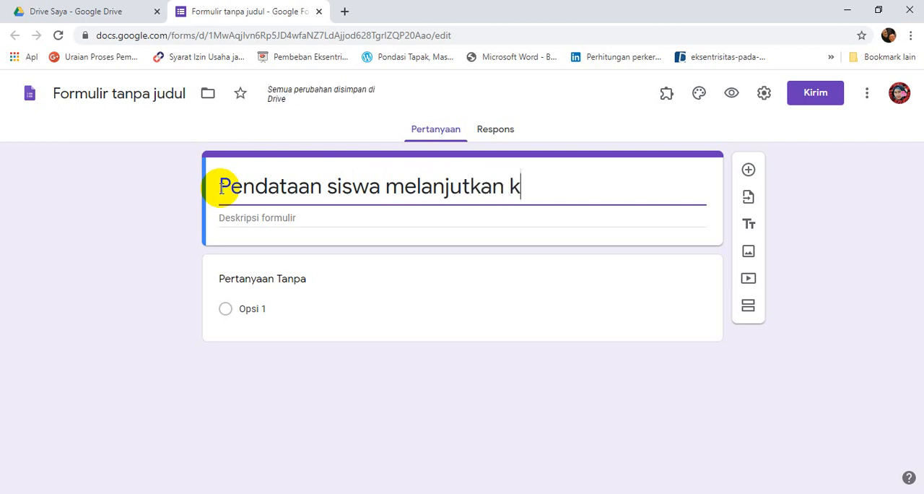
type("e")
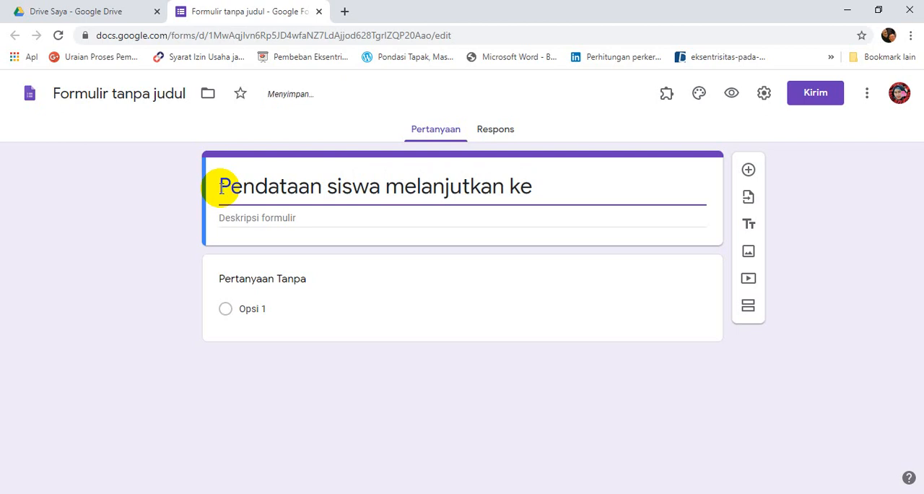
type(" SMAN")
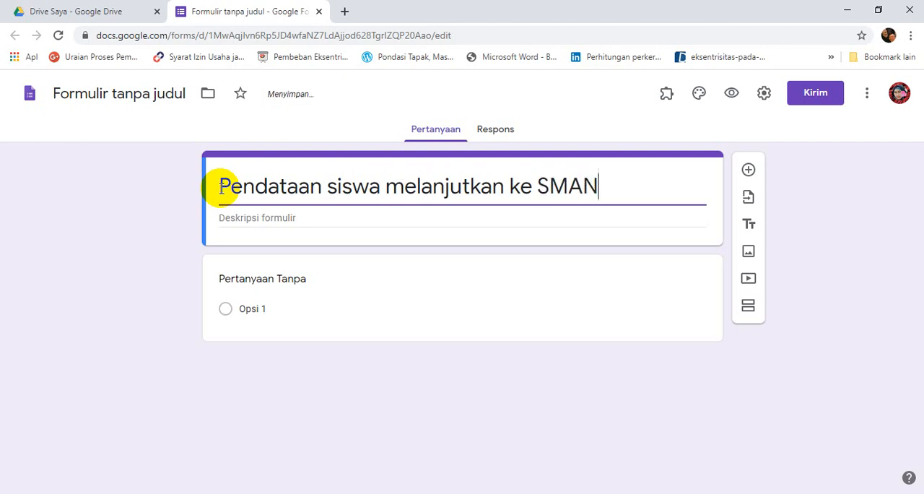
type("/SMKN")
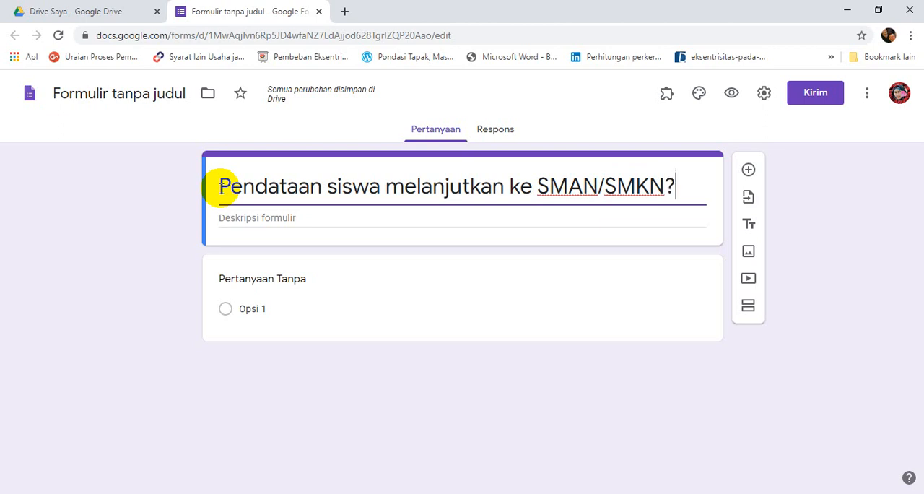
type("?MAN")
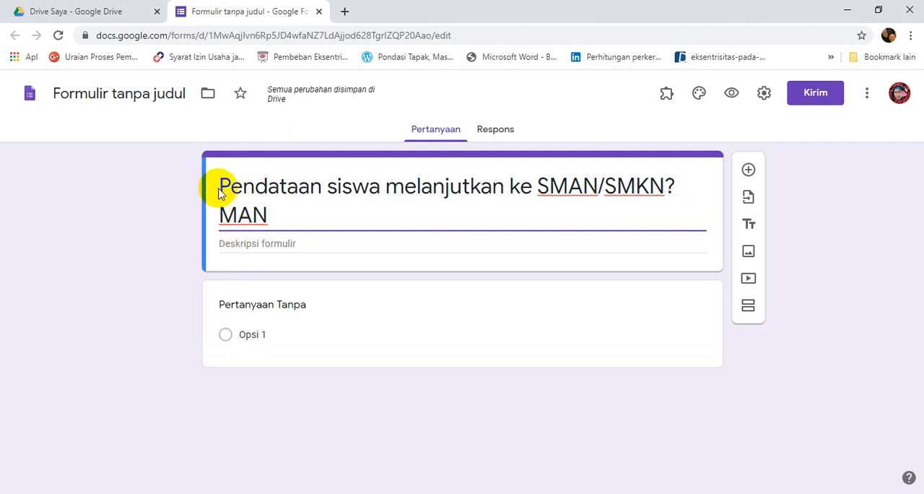
left_click(136, 94)
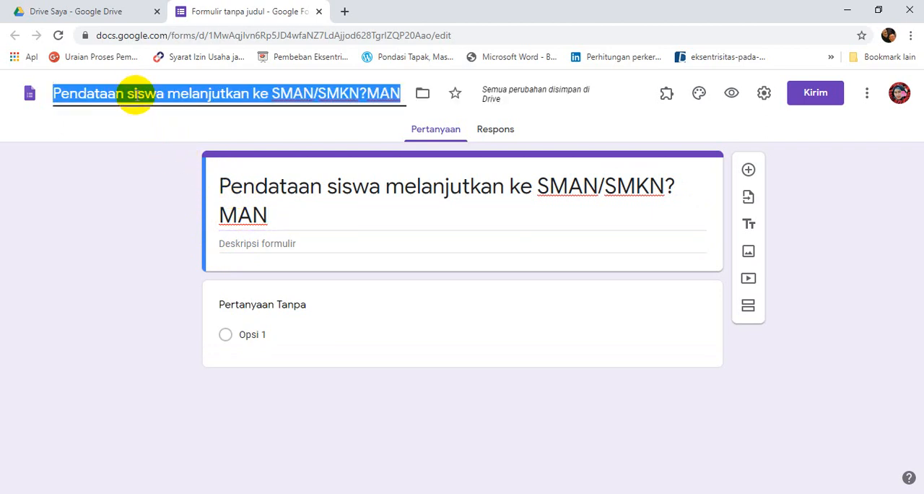
Enter the form description "Pengisian formulir ini dimaksudkan untuk arsip sementara. Silahkan diisi!".
left_click(242, 246)
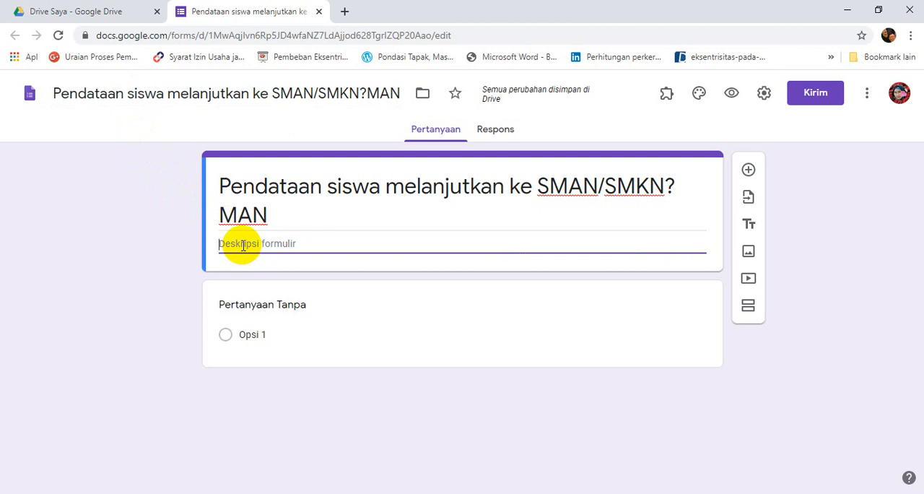
type("Pen")
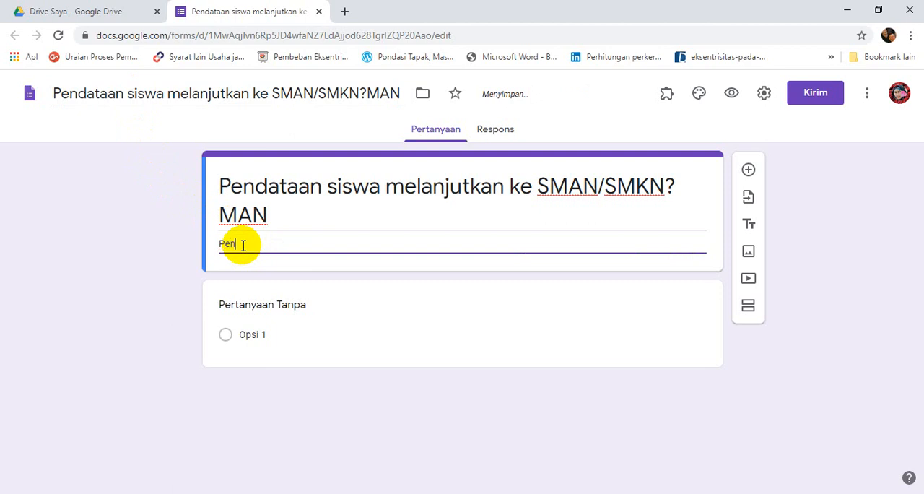
type("gisian")
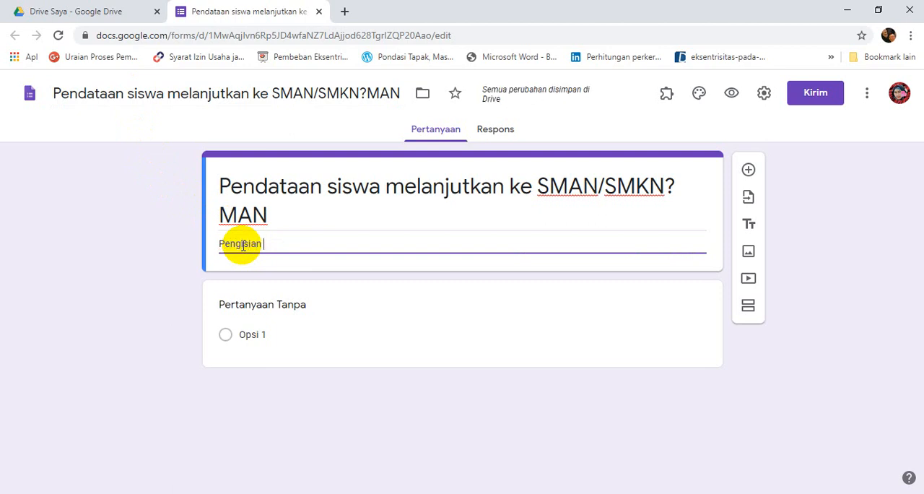
type(" form")
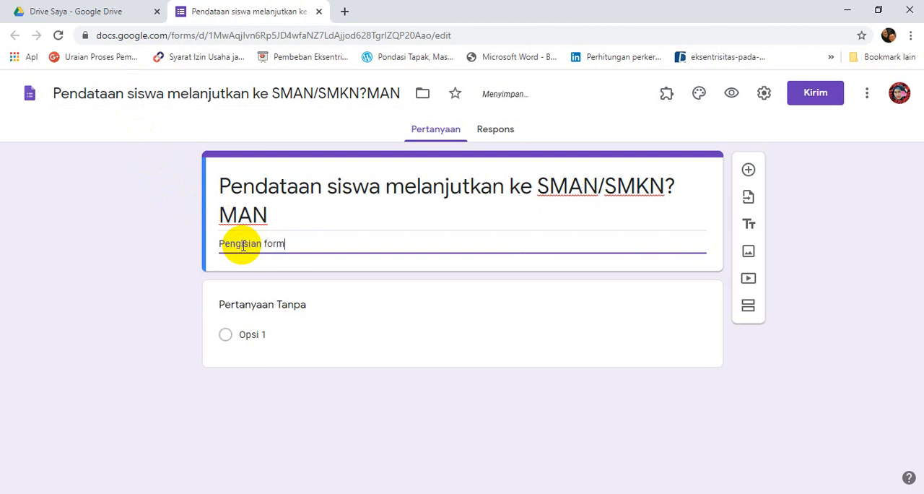
type("ulir in")
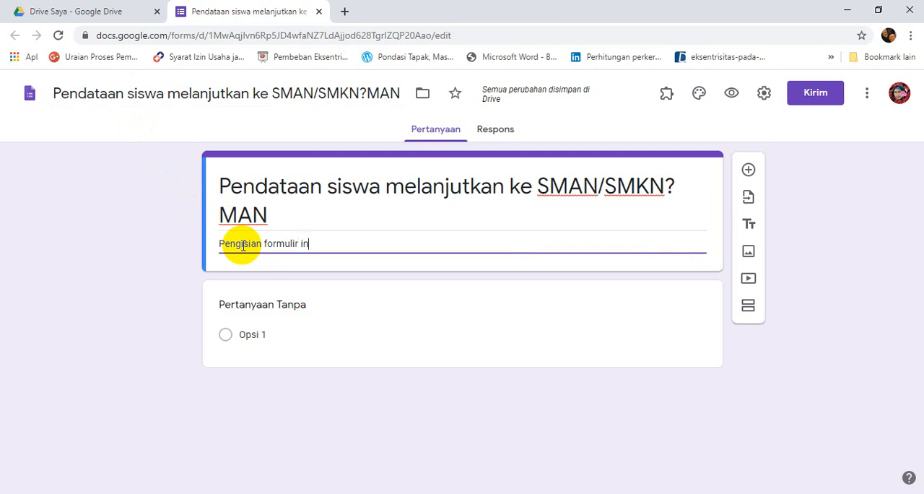
type("i d")
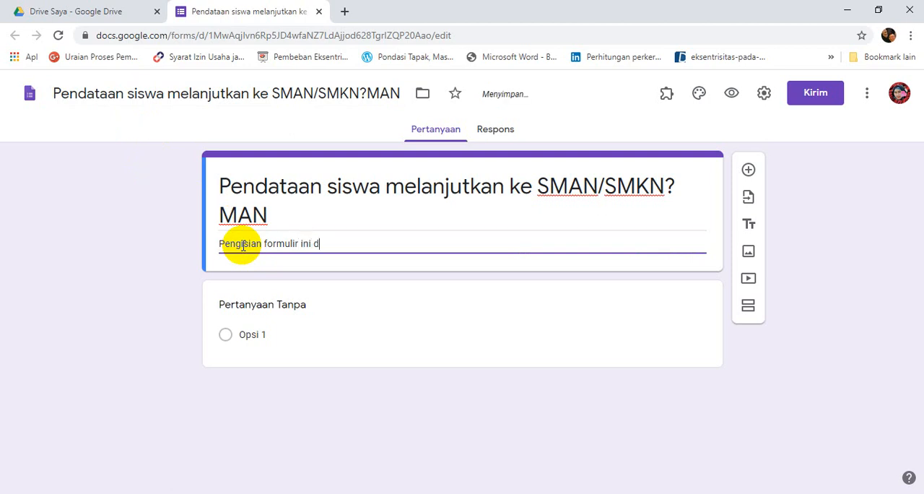
type("imaksudkan u")
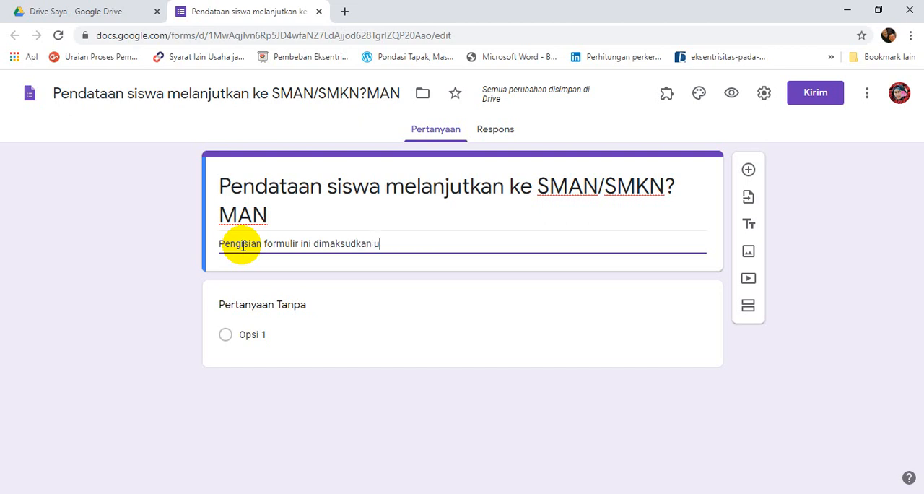
type("ntuk")
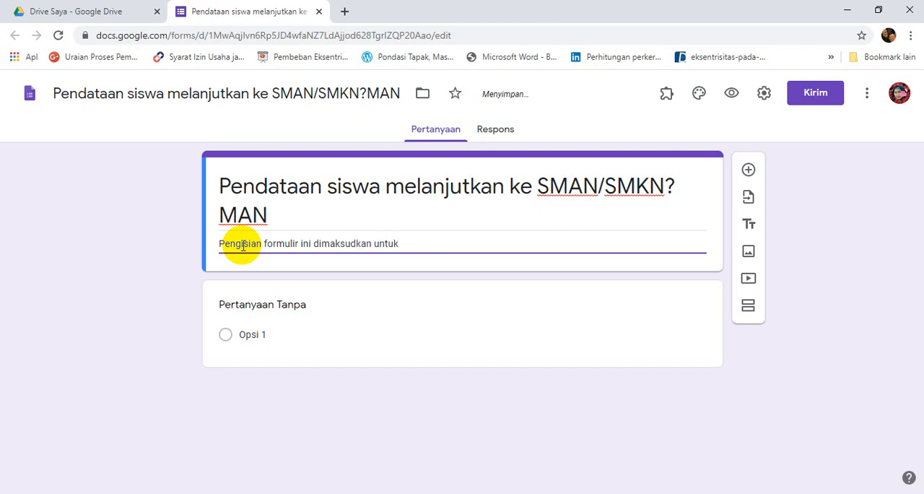
type(" arsip sementara")
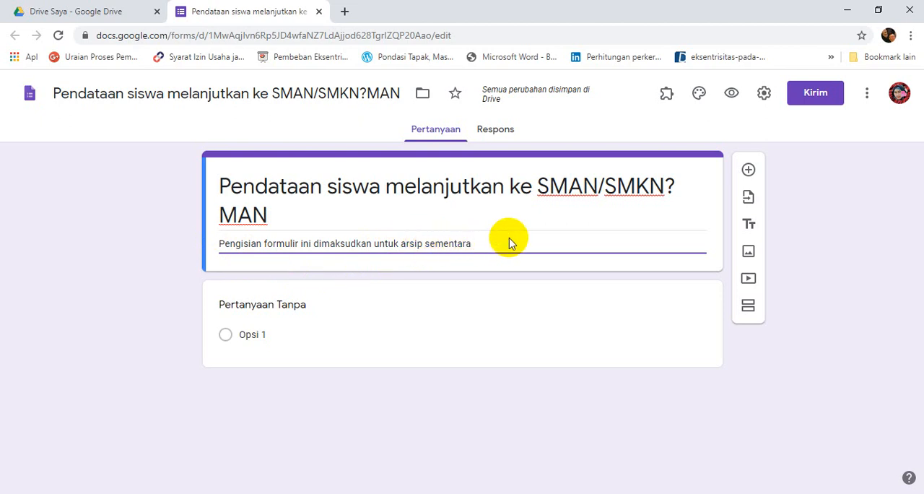
type("S")
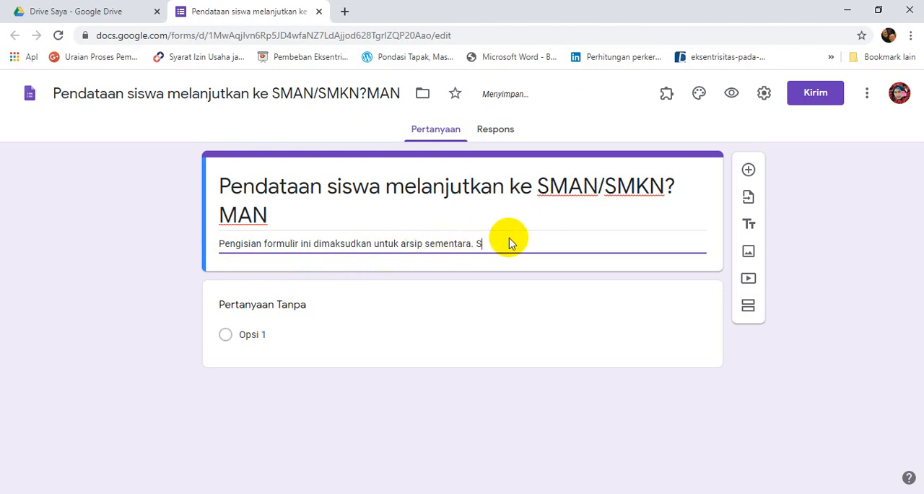
type("ilahkan ")
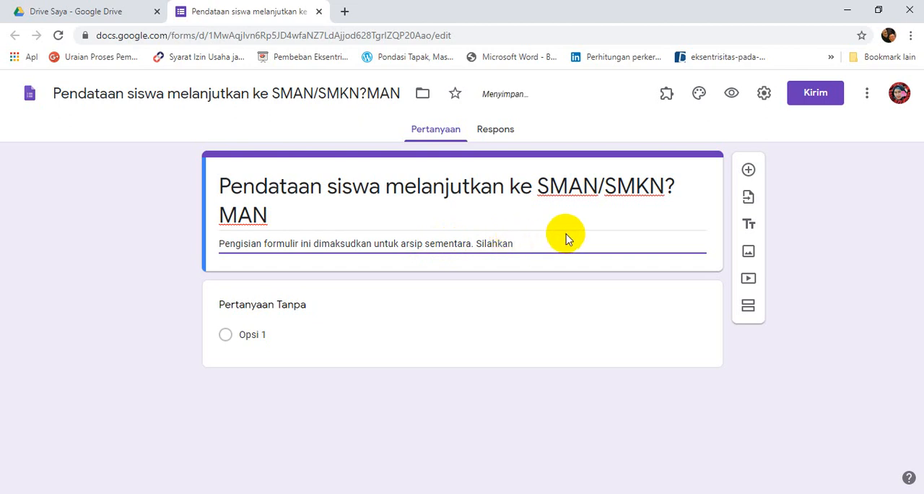
type("diisi!")
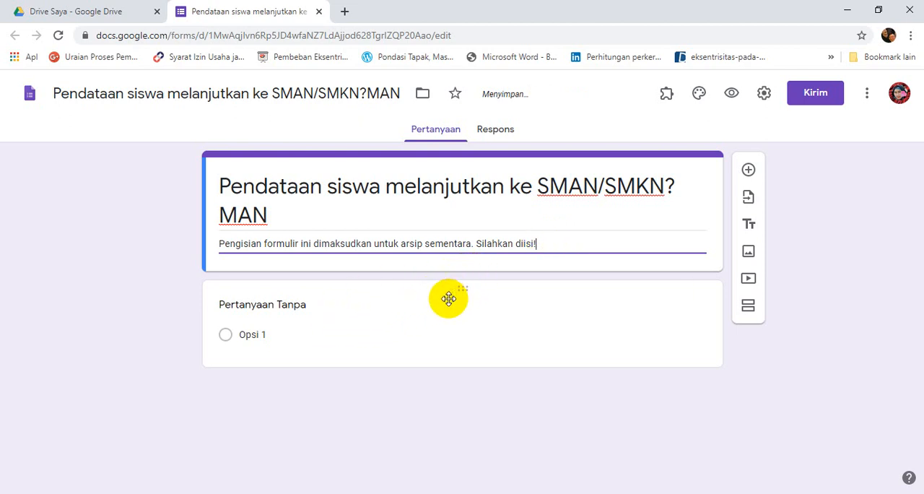
Replace the first question's placeholder title with "Nama Lengkap".
left_click(299, 304)
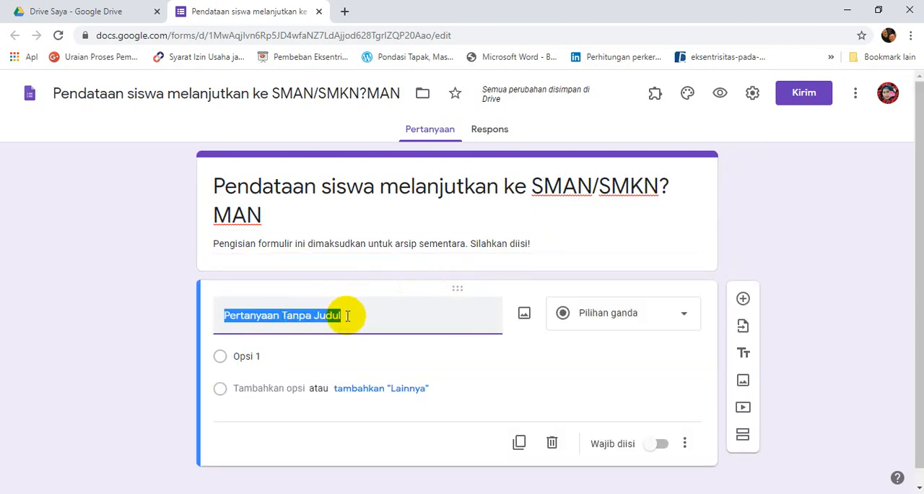
type("N")
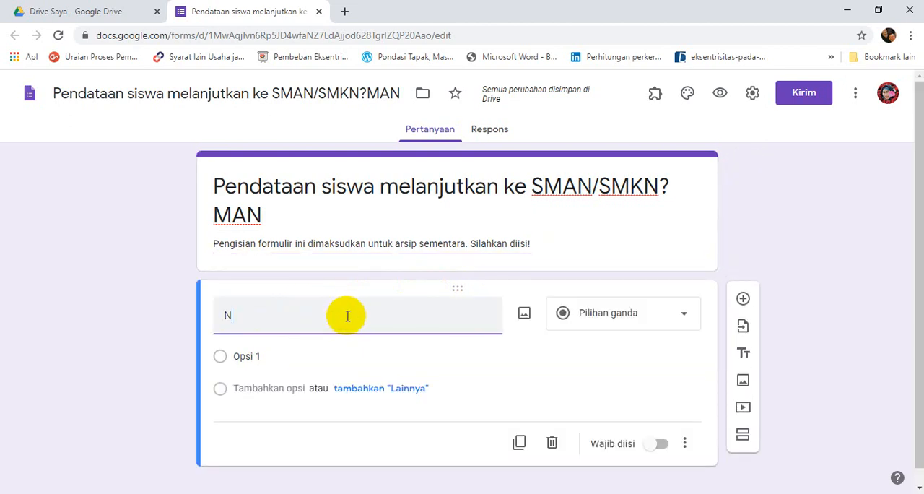
type("ama L")
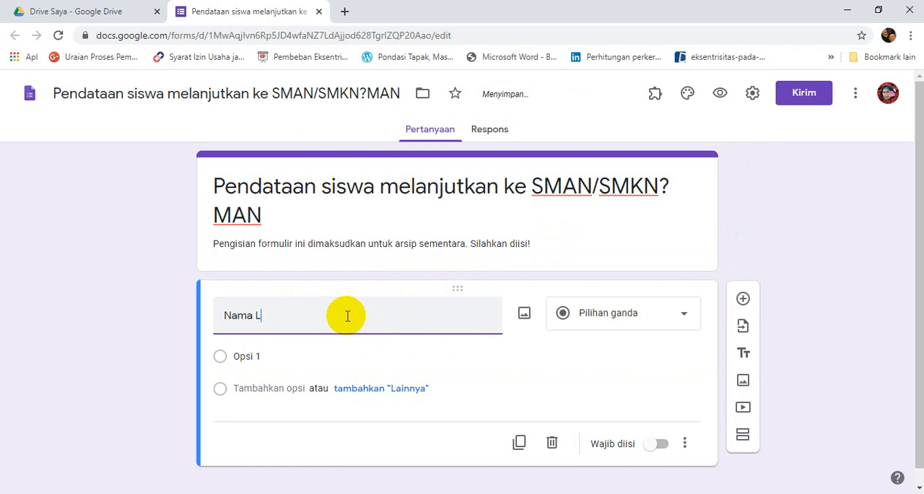
type("engkap")
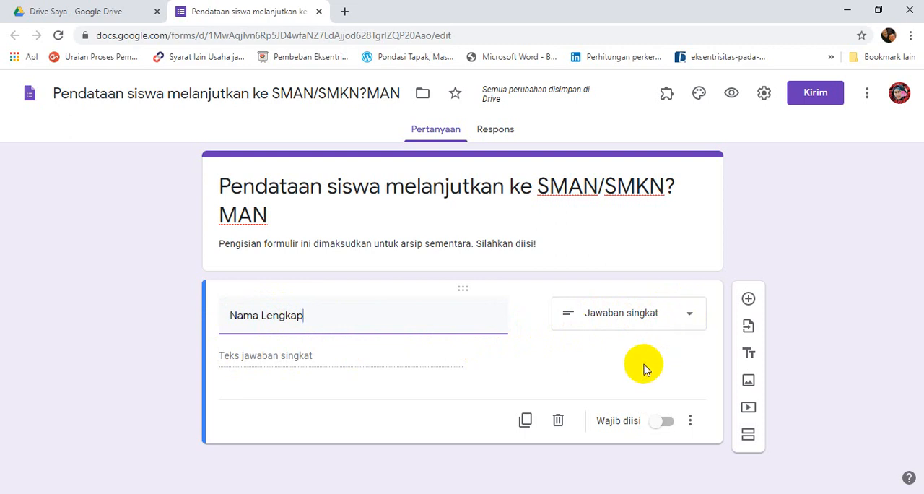
Make the "Nama Lengkap" question required and add a new question titled "Kelas" below it.
left_click(659, 422)
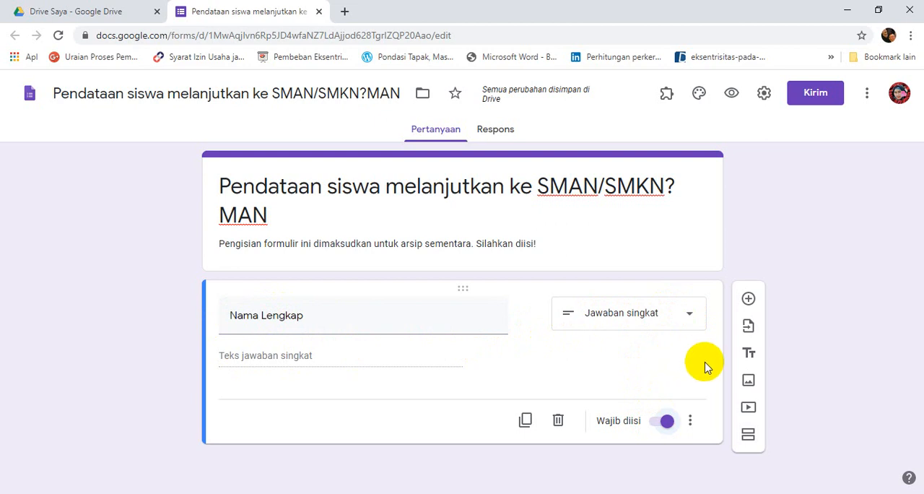
left_click(748, 300)
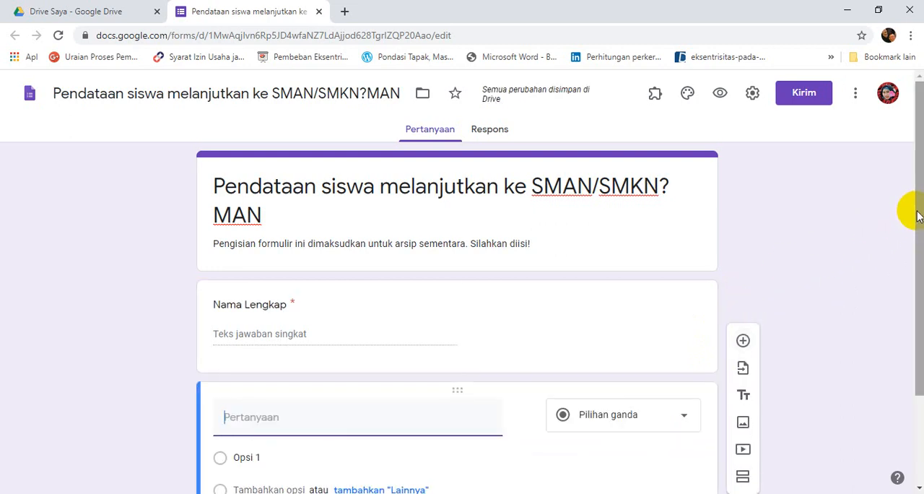
left_click_drag(922, 208, 922, 293)
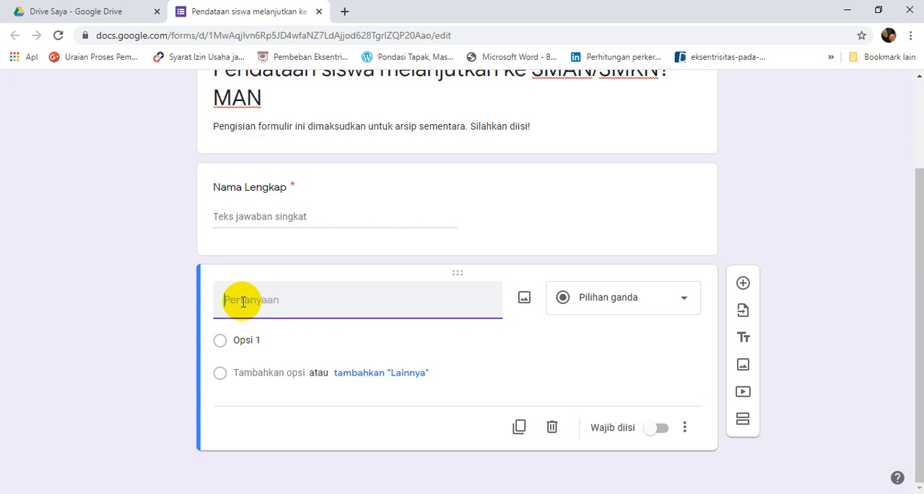
type("Kela")
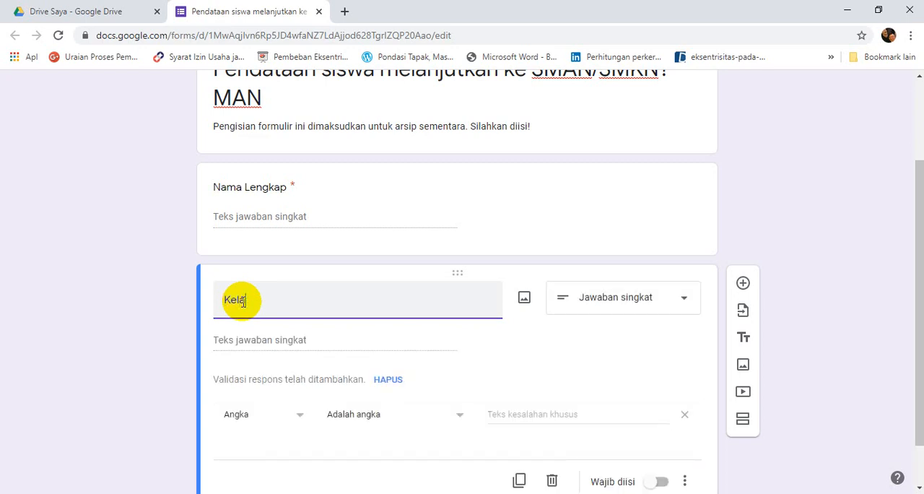
type("s")
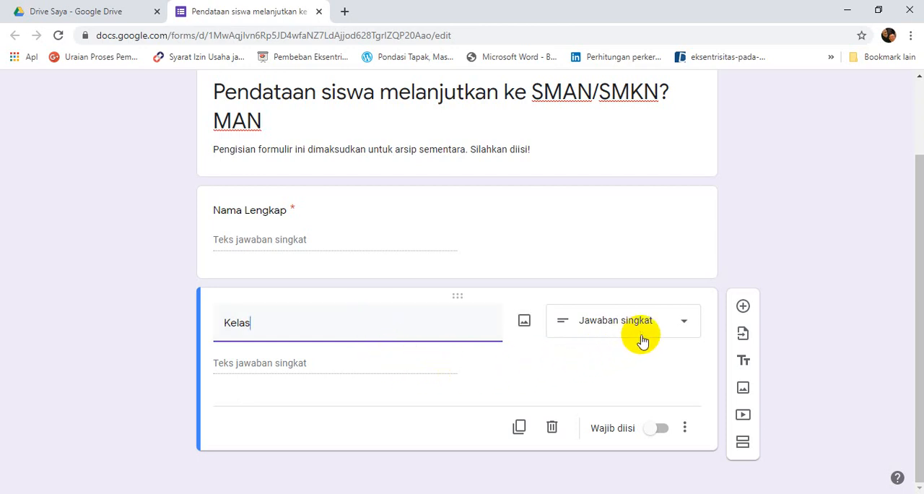
Set the "Kelas" question to multiple choice (Pilihan ganda) with the options 9.1, 9.2 and 9.3.
left_click(683, 322)
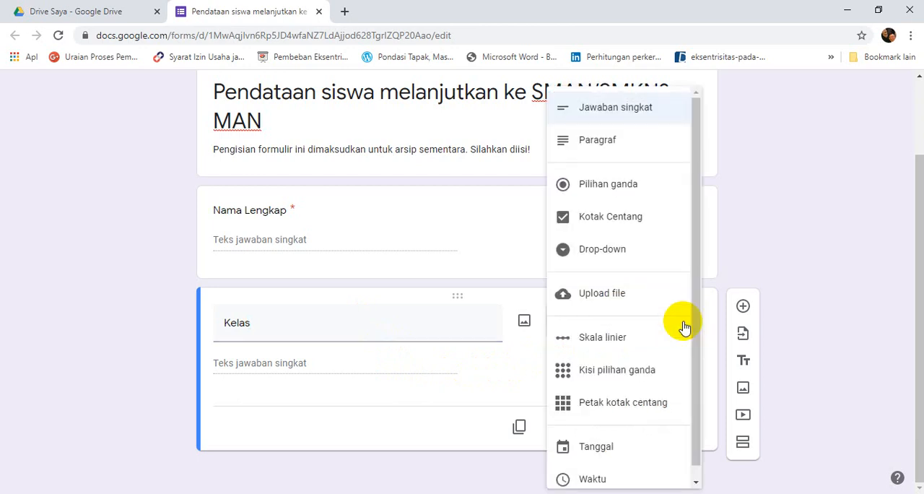
left_click(623, 186)
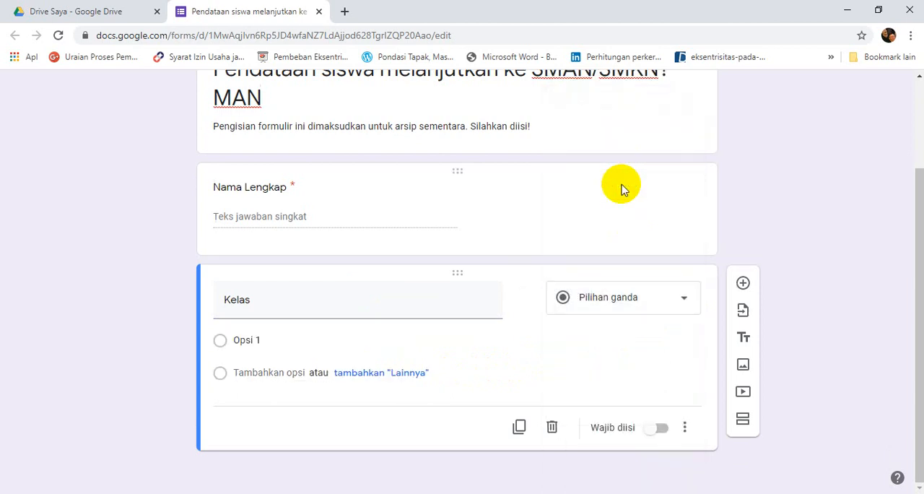
left_click(253, 340)
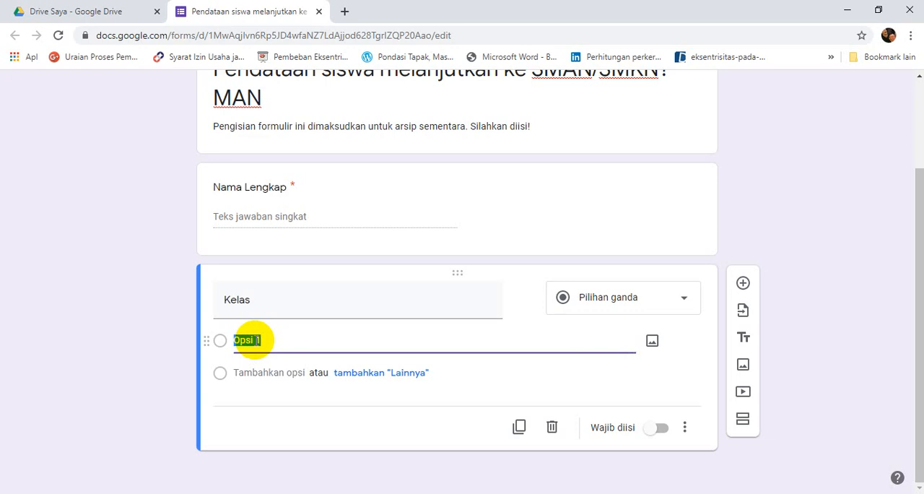
type("9.1")
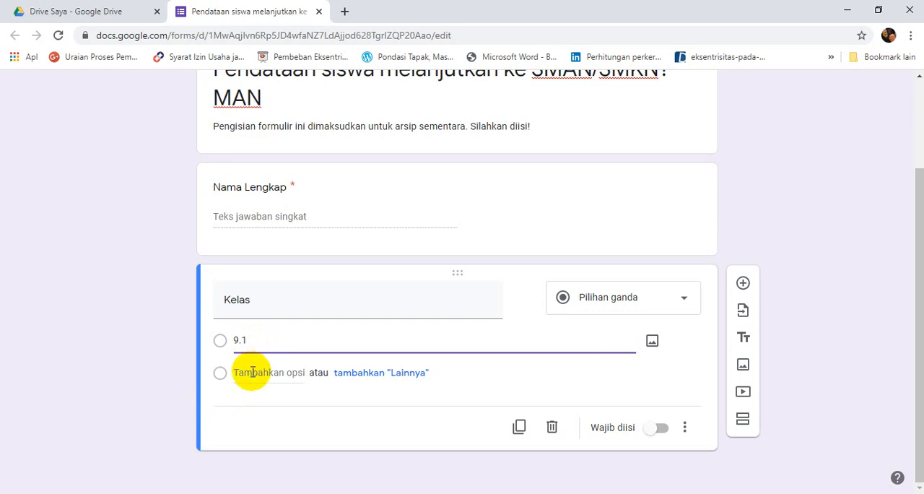
left_click(252, 372)
type("9")
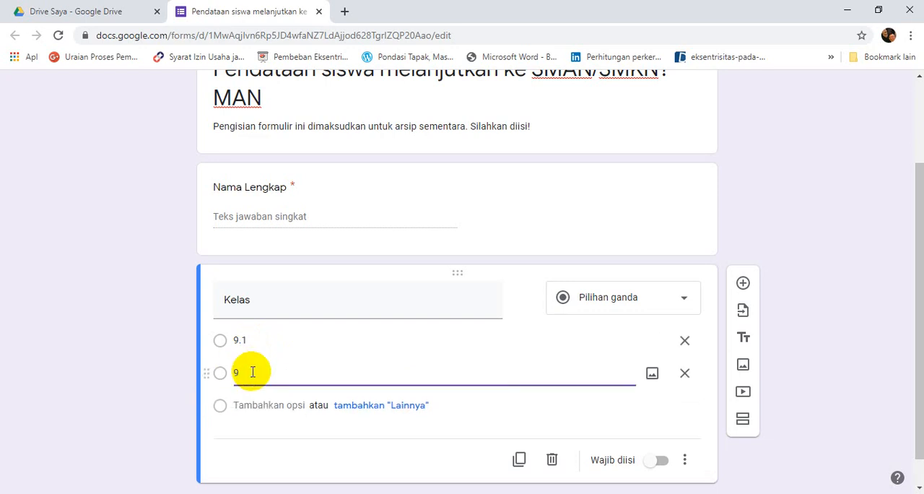
type(".2")
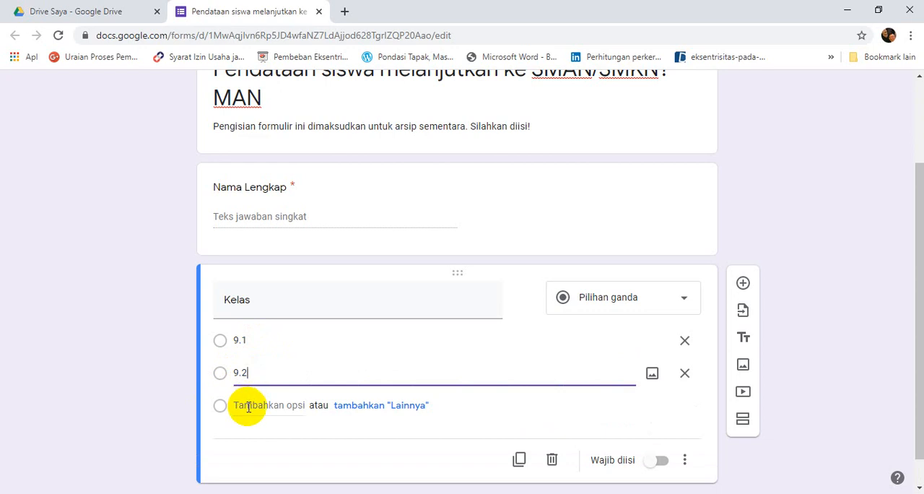
left_click(252, 408)
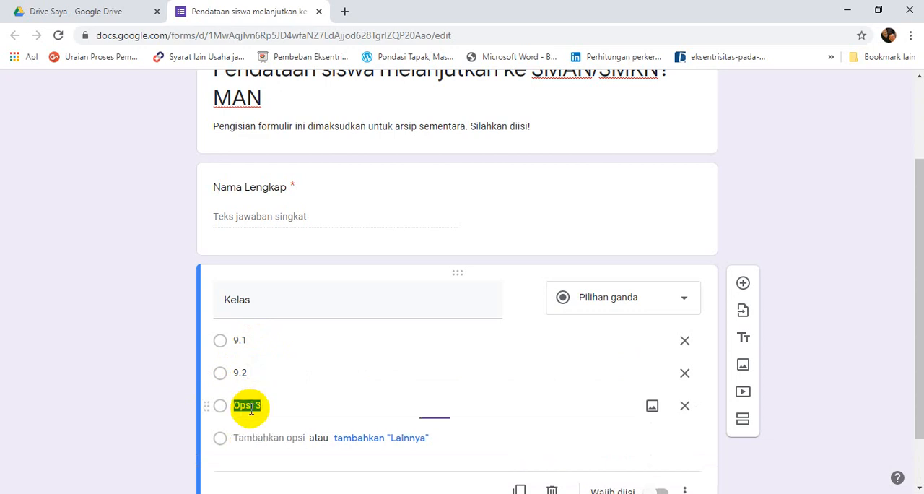
type("9")
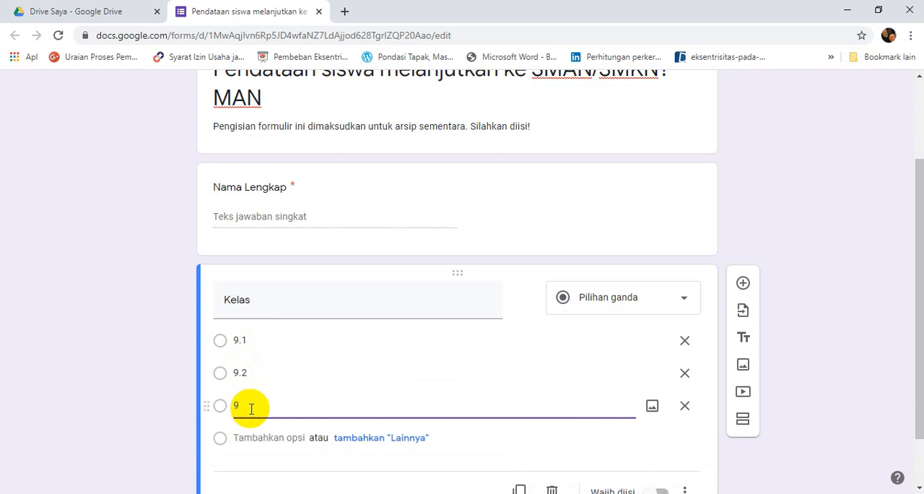
type(".3")
Make the "Kelas" question required.
scroll(918, 338, "down", 1)
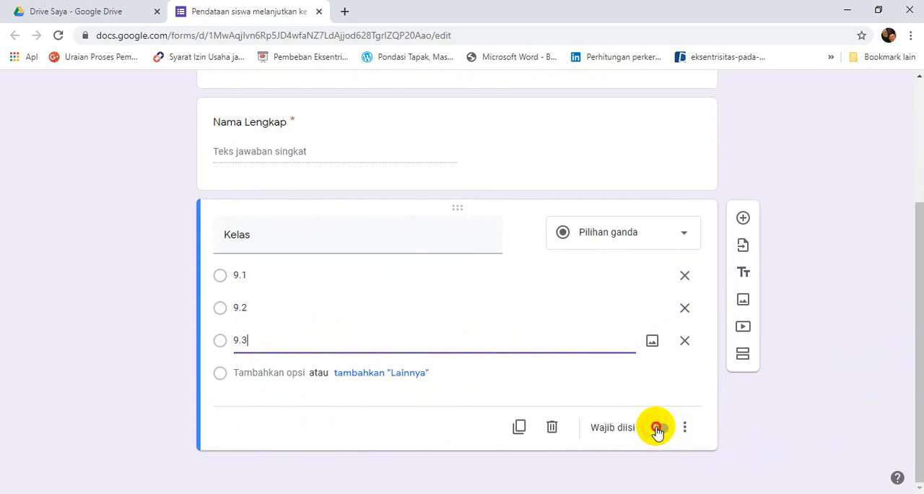
left_click(661, 428)
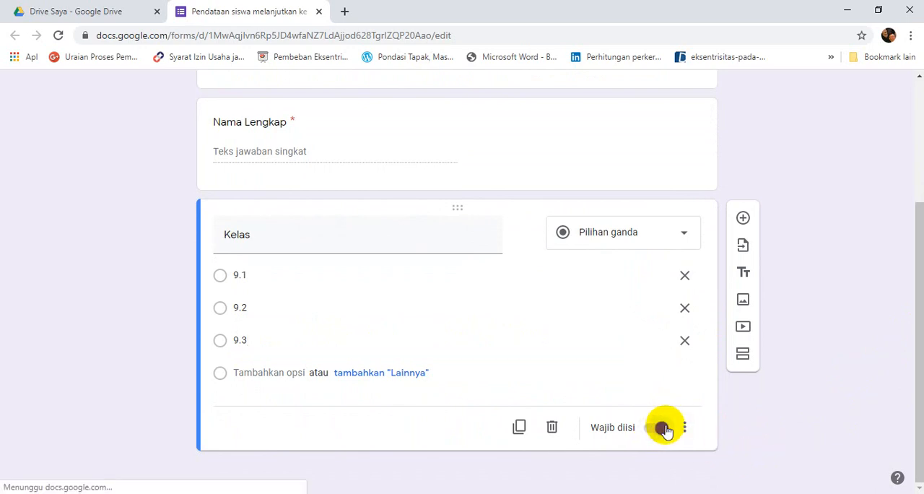
left_click(663, 428)
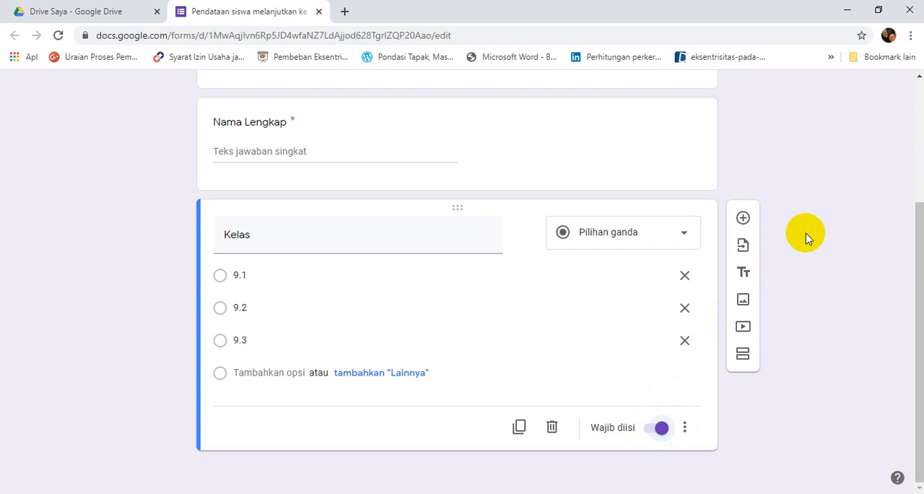
Add a new question titled "Pilihan Sekolah" below the "Kelas" question.
left_click(743, 220)
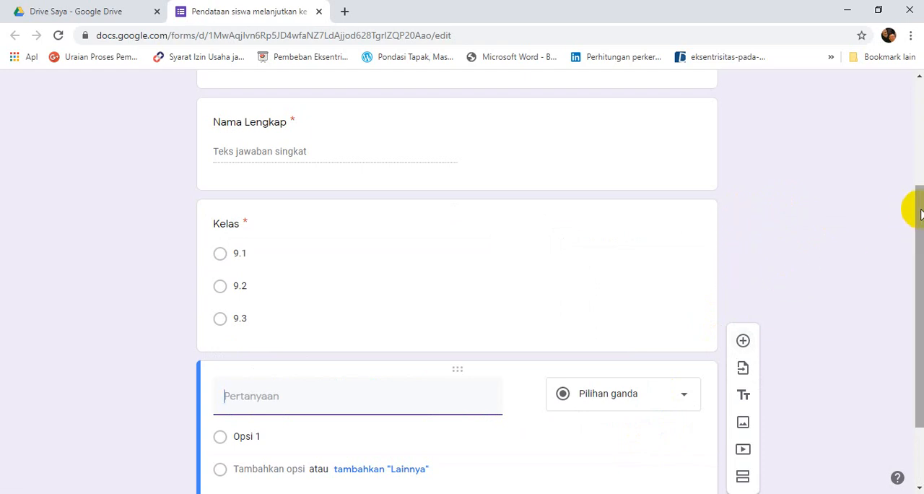
left_click_drag(920, 213, 913, 284)
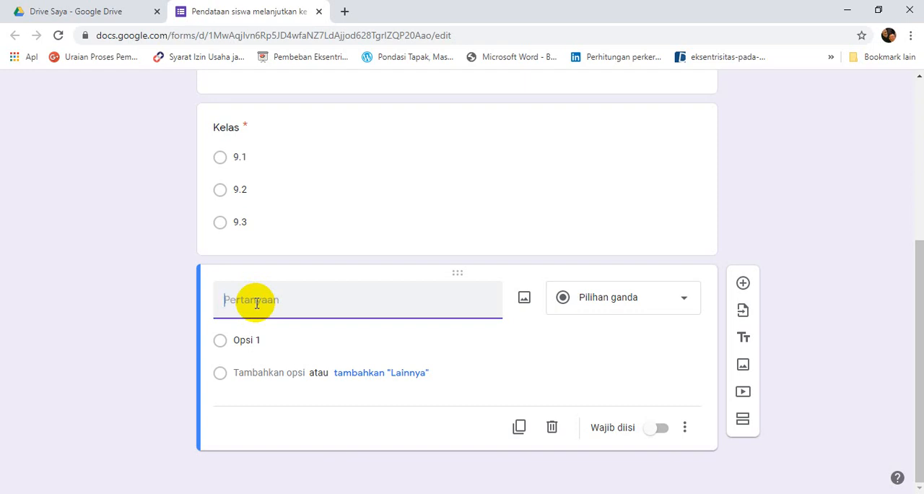
type("T")
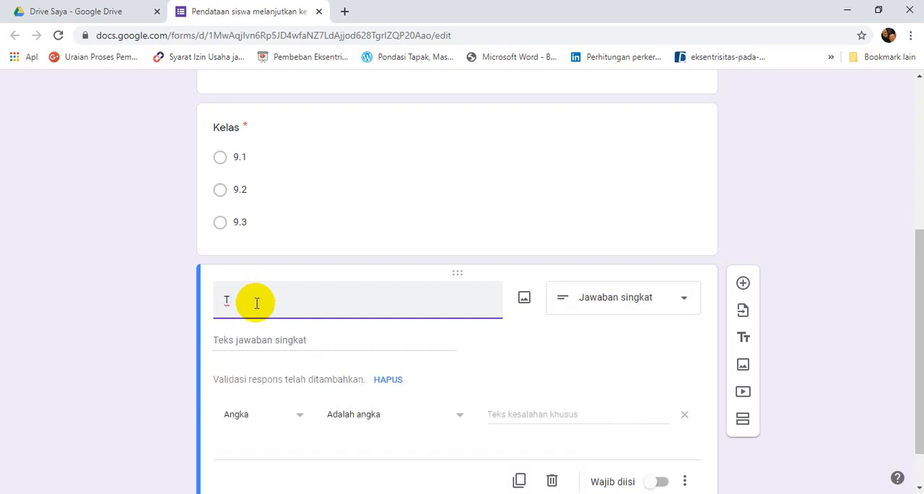
key("BackSpace")
type("Pilihan Sekolah")
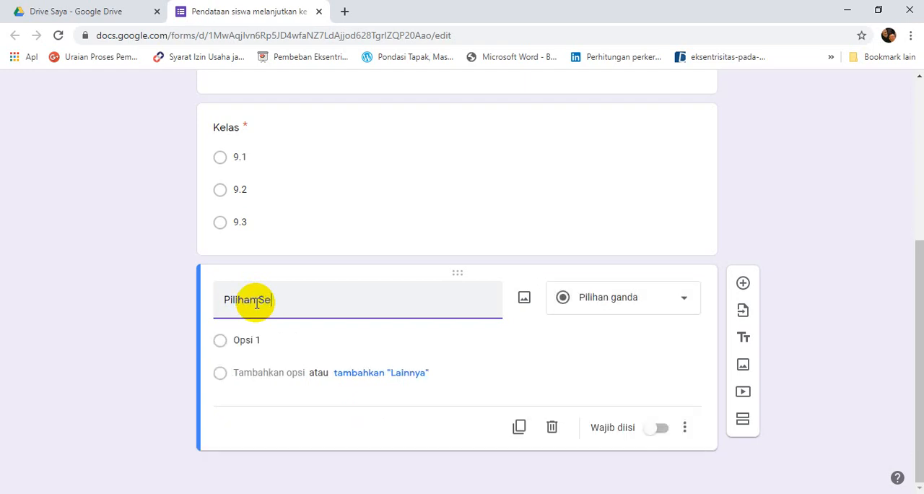
Enter SMA, SMK and MAN as the answer options of the "Pilihan Sekolah" question.
left_click(245, 343)
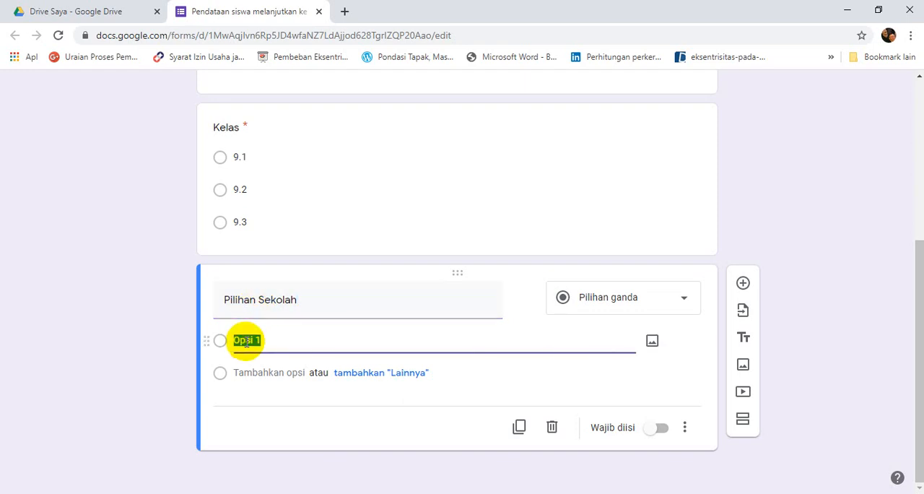
type("SMA")
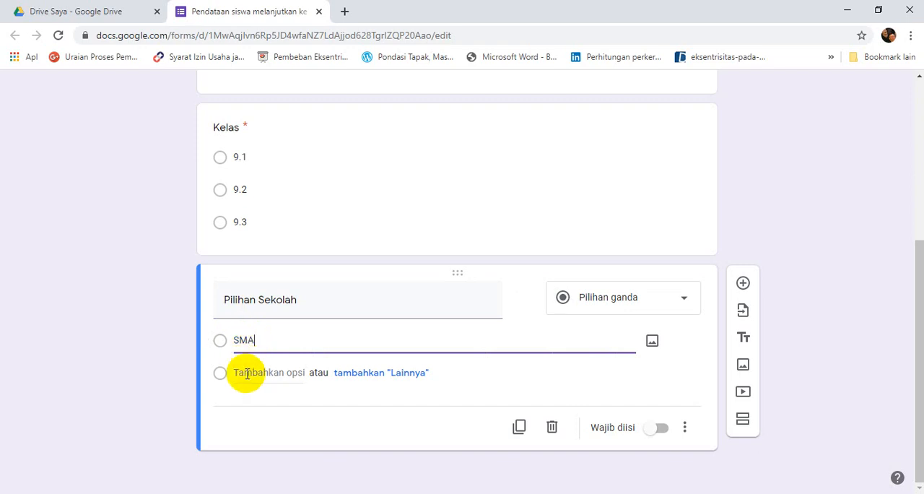
left_click(246, 373)
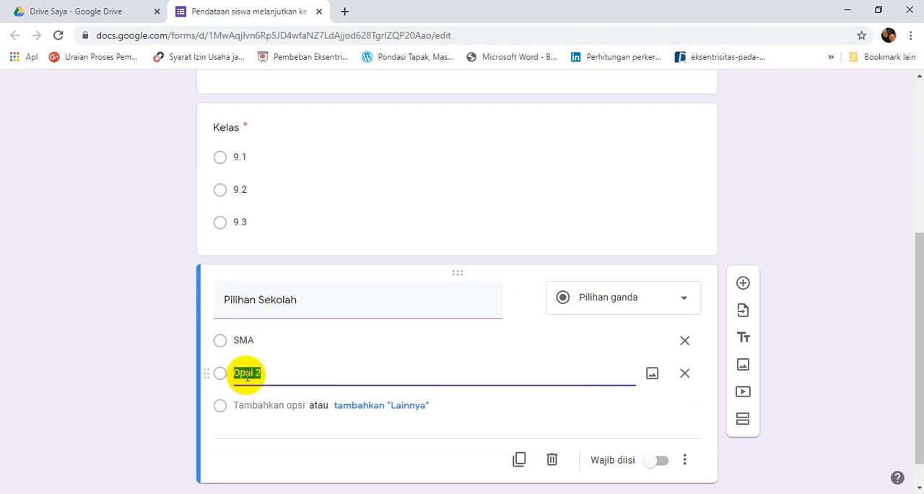
type("SMK")
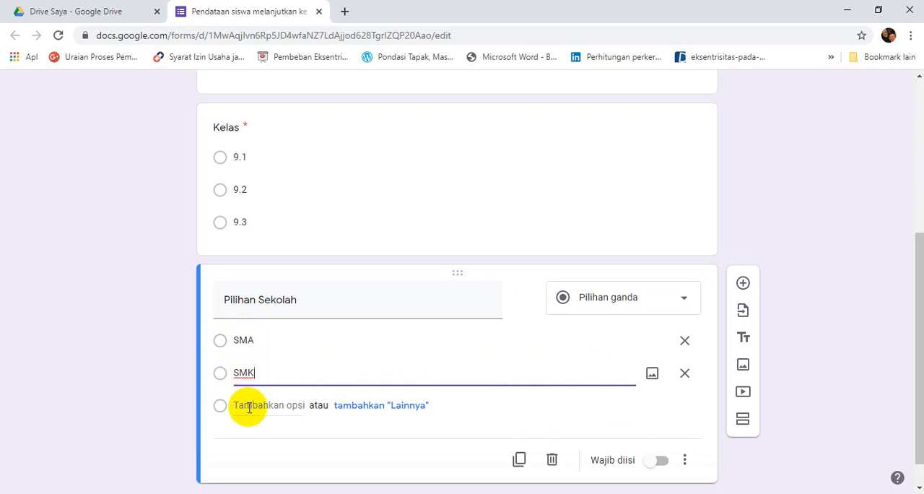
left_click(246, 405)
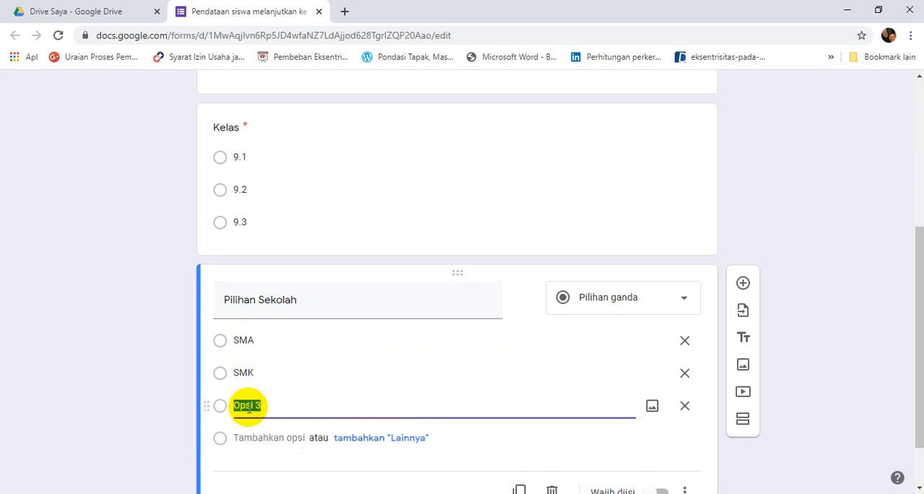
type("MAN")
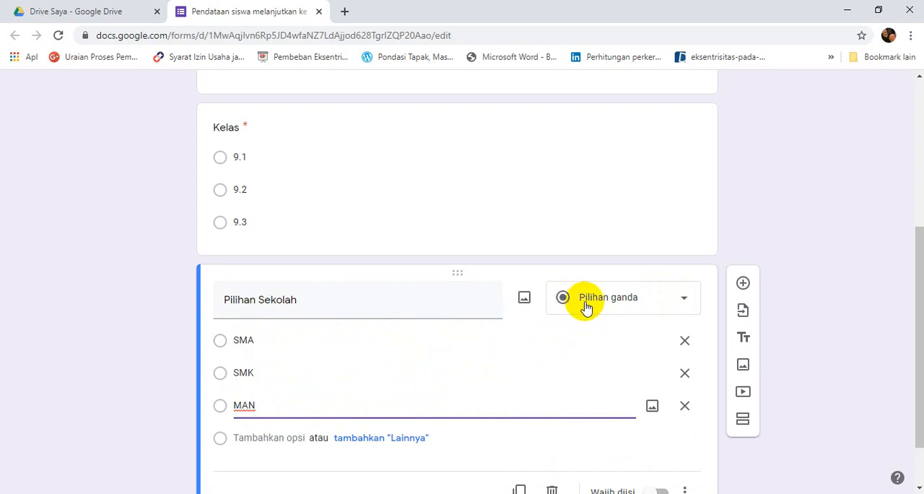
Change the "Pilihan Sekolah" question to checkboxes (Kotak Centang) and make it required.
left_click(685, 303)
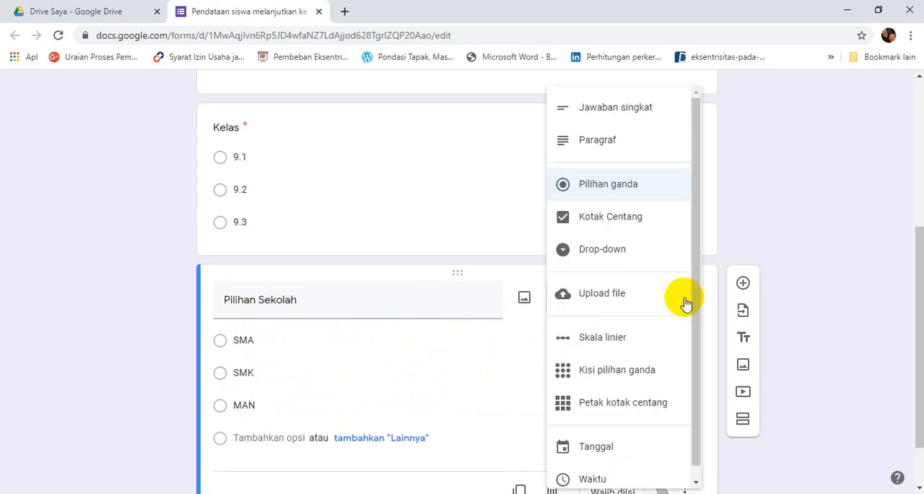
left_click(620, 224)
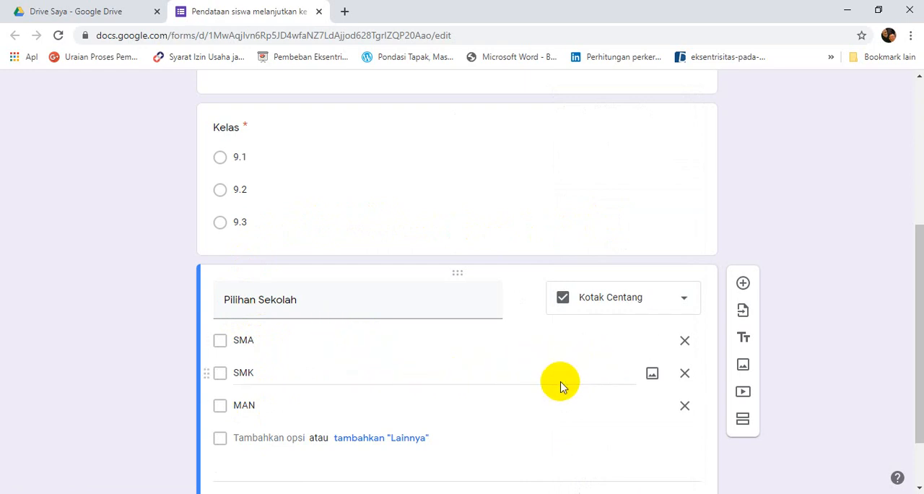
left_click(923, 362)
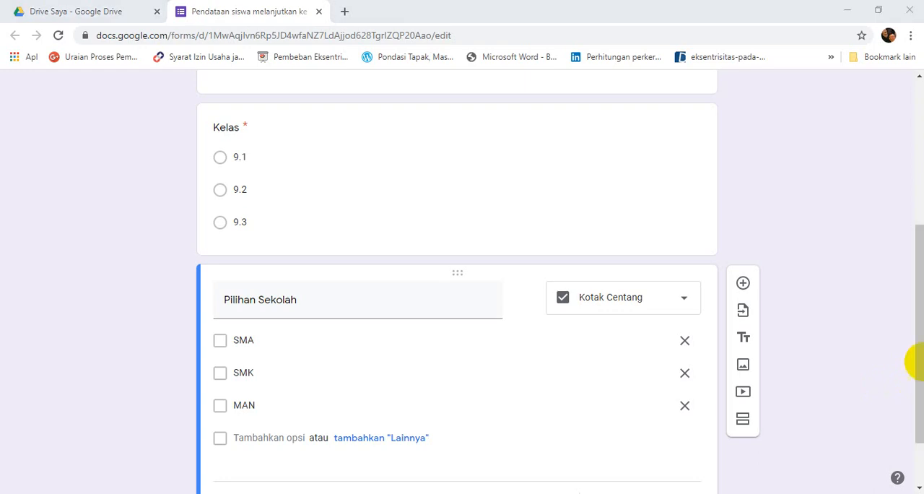
left_click_drag(910, 386, 915, 448)
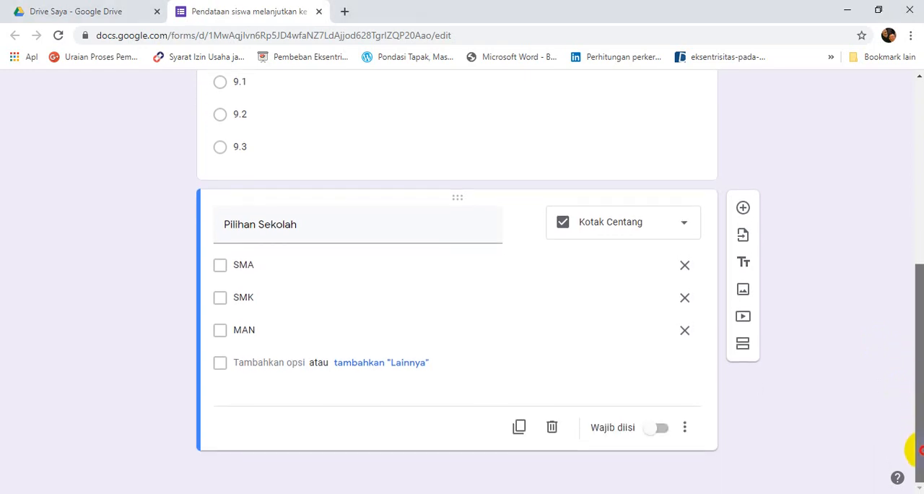
left_click(663, 425)
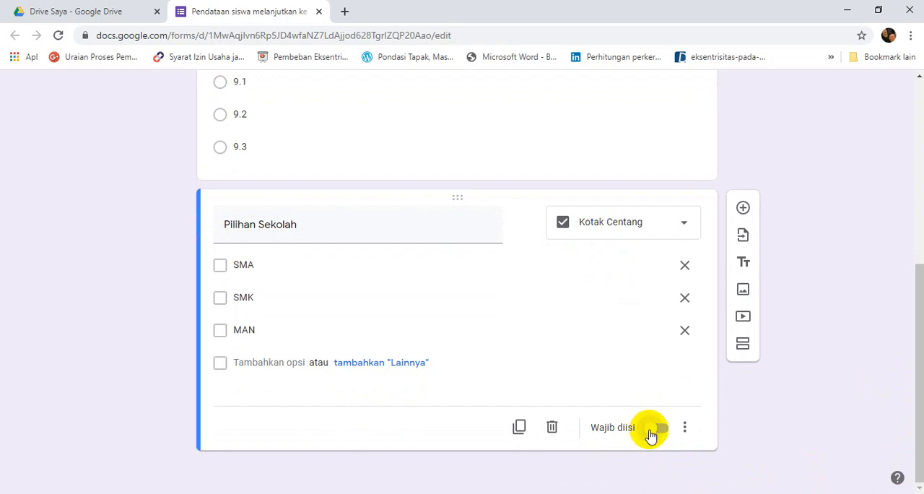
left_click(652, 433)
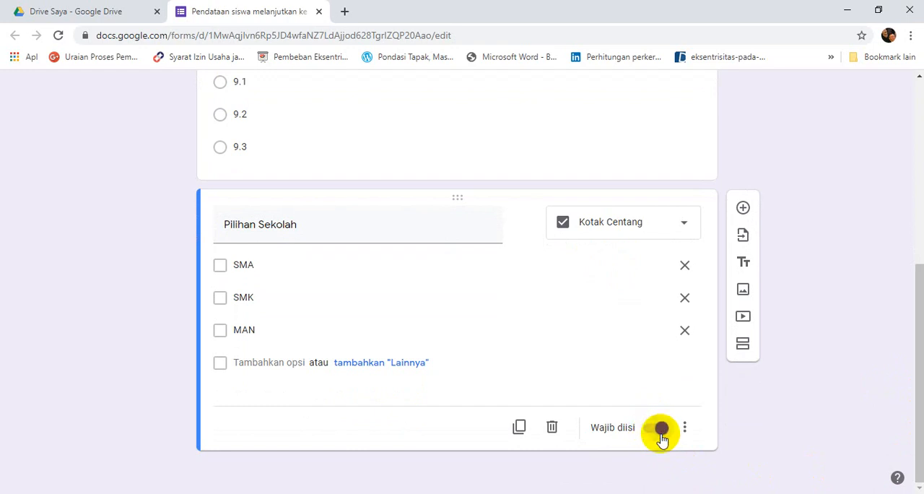
Add a new question titled "Pilihan 1" below the "Pilihan Sekolah" question.
left_click(743, 209)
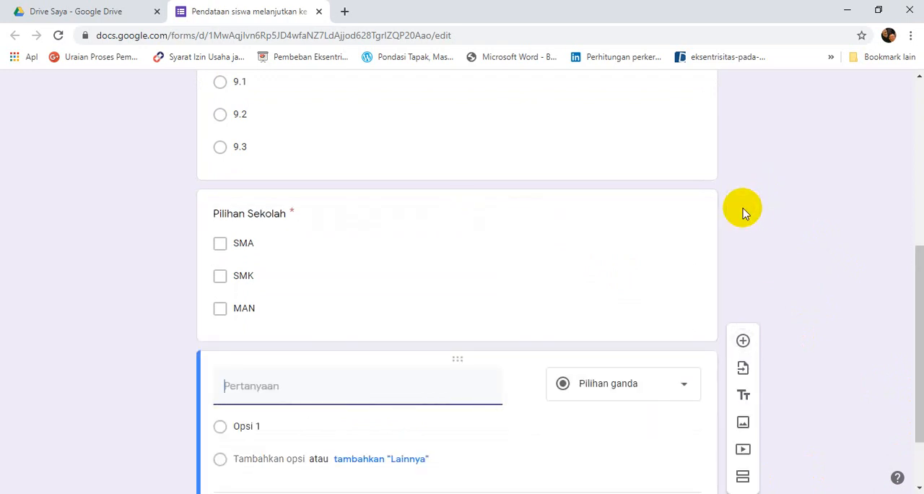
left_click(923, 284)
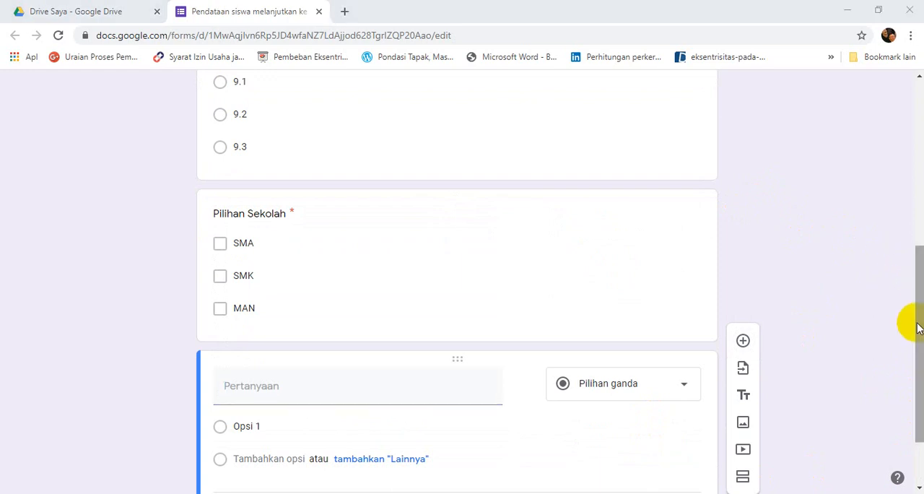
left_click(918, 313)
left_click_drag(919, 373, 918, 387)
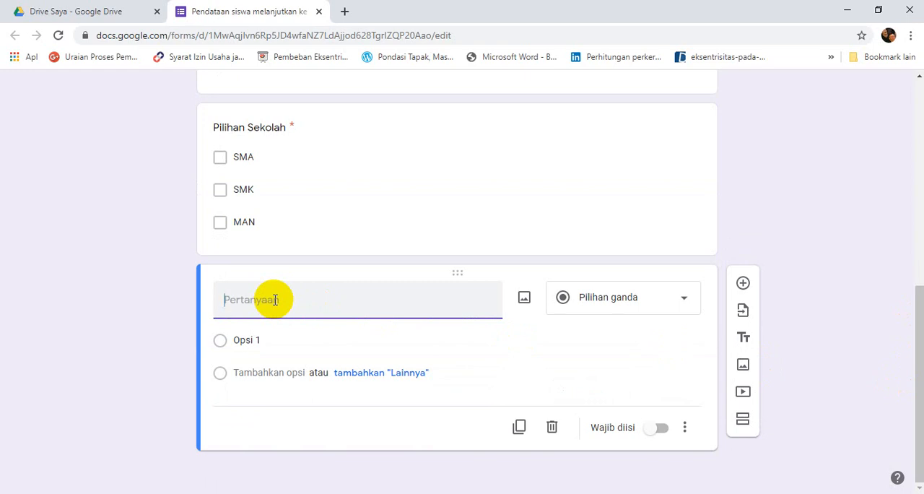
type("Pilihan ")
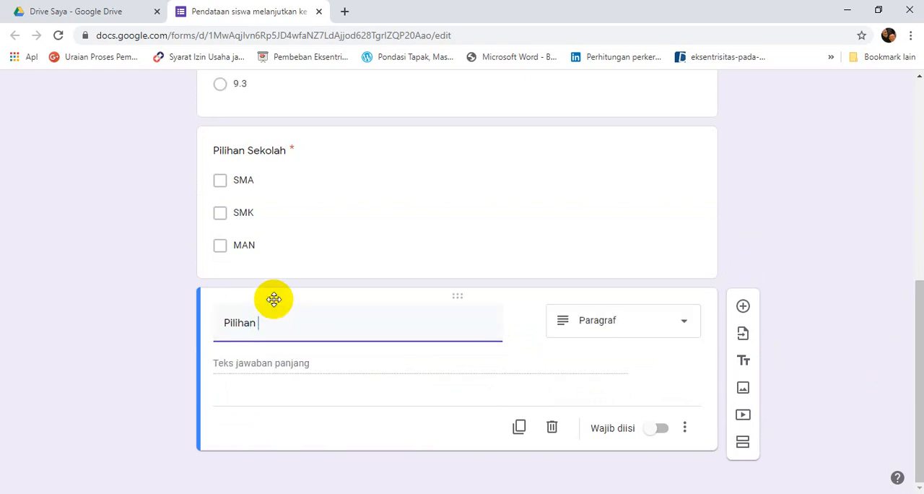
type("1")
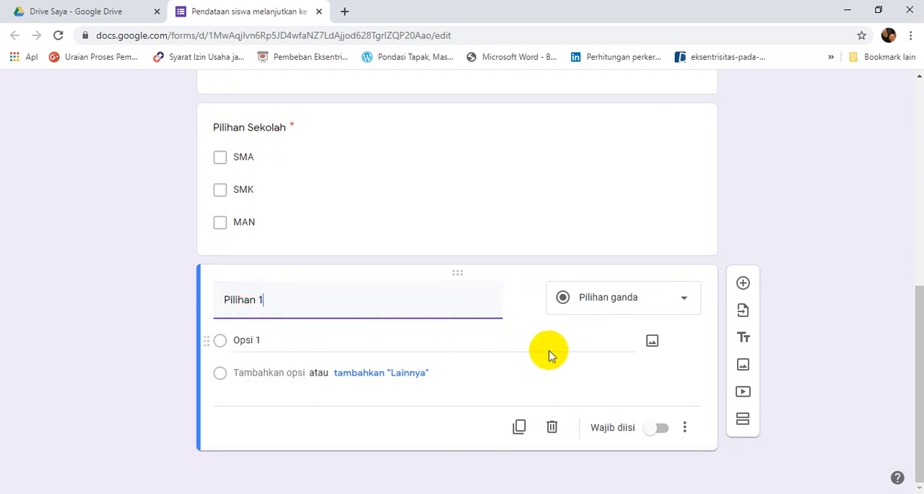
Change the "Pilihan 1" question to a short answer (Jawaban singkat) and make it required.
left_click(684, 301)
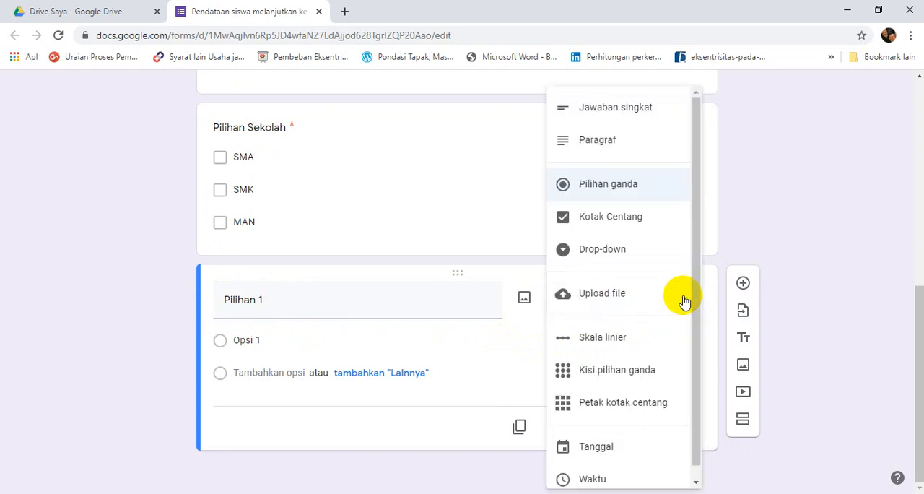
left_click(629, 116)
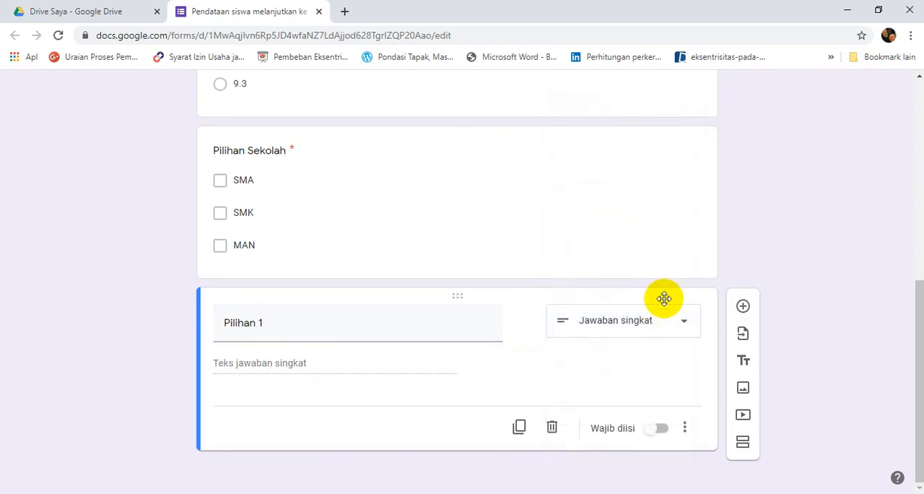
left_click(656, 429)
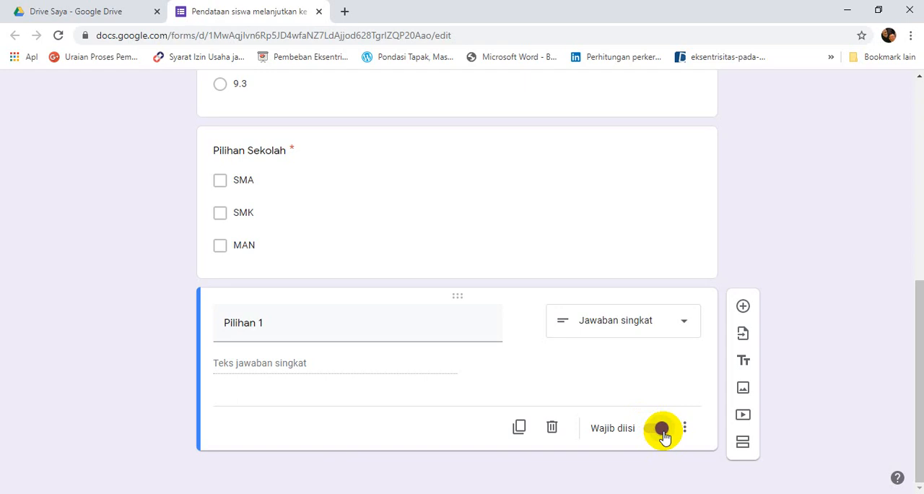
Add a required question titled "Pilihan 2" below the "Pilihan 1" question.
left_click(744, 309)
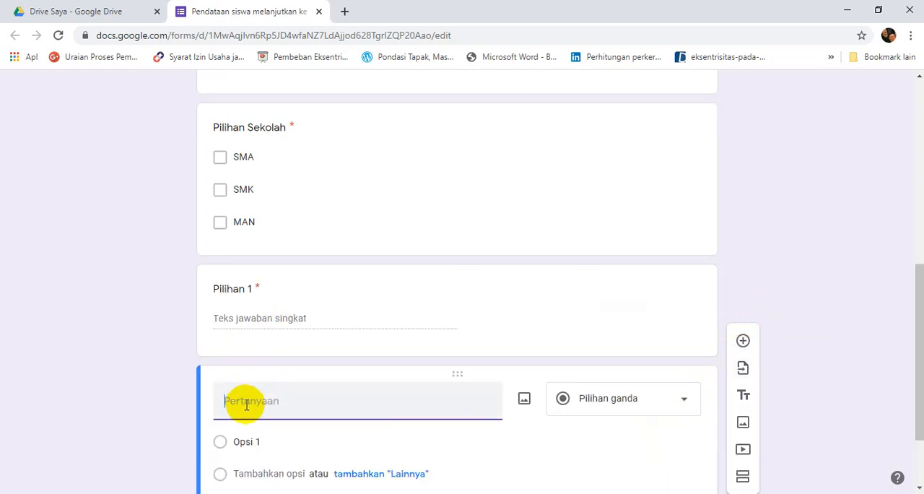
type("Pilihan 2")
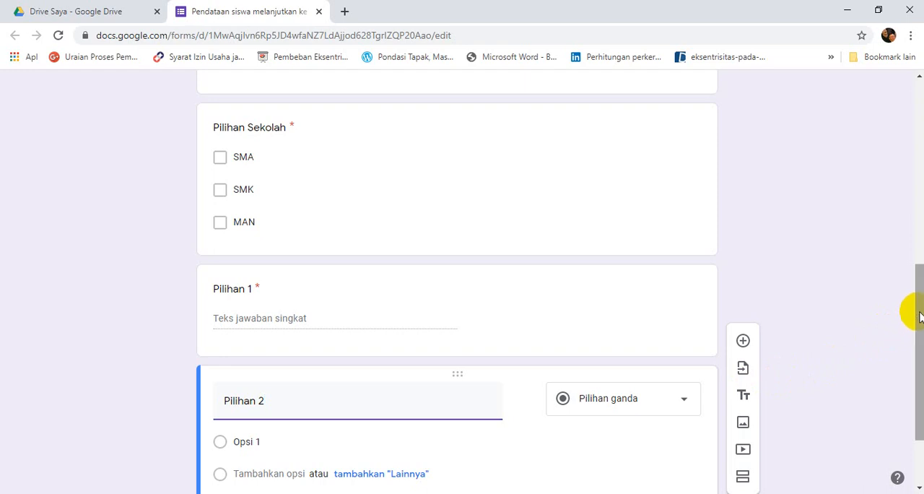
left_click_drag(920, 316, 915, 365)
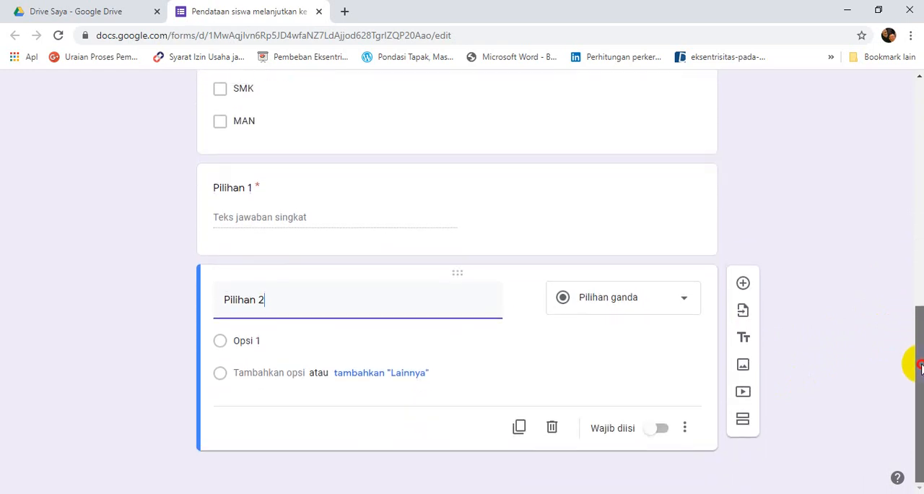
left_click(655, 428)
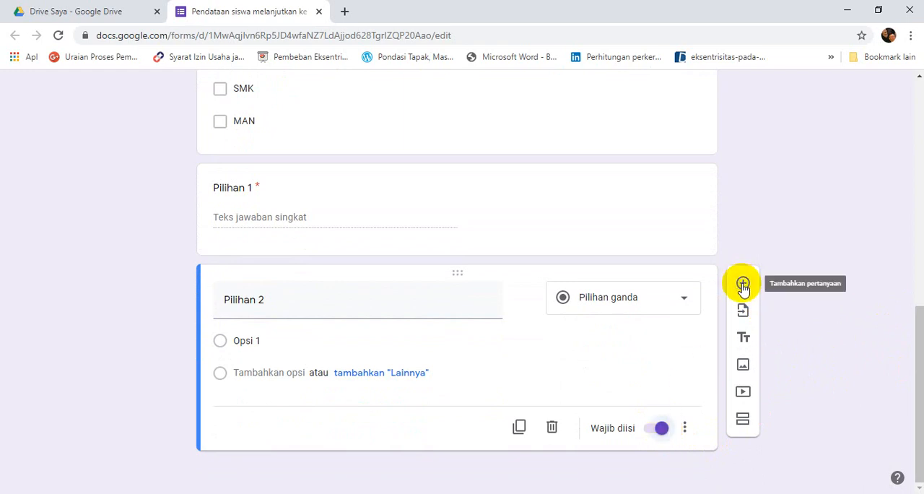
Add a new question titled "Jalur yang dipilih" below the "Pilihan 2" question.
left_click(743, 284)
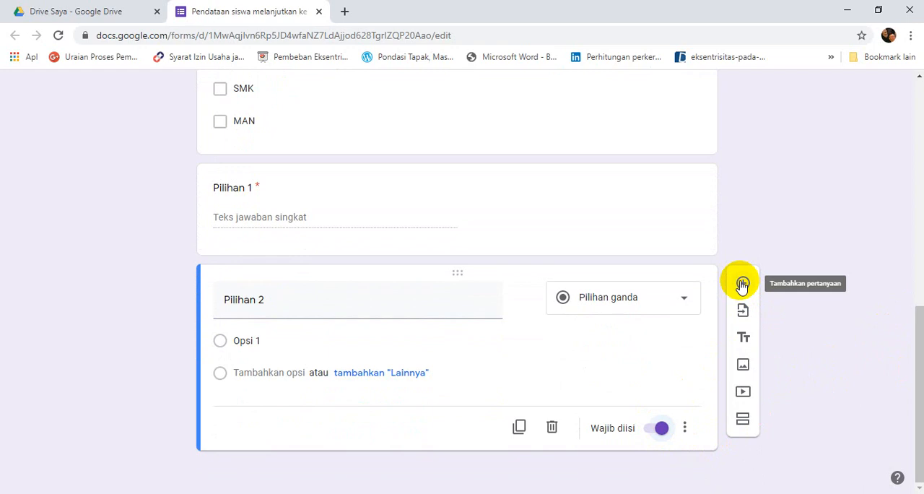
left_click(742, 284)
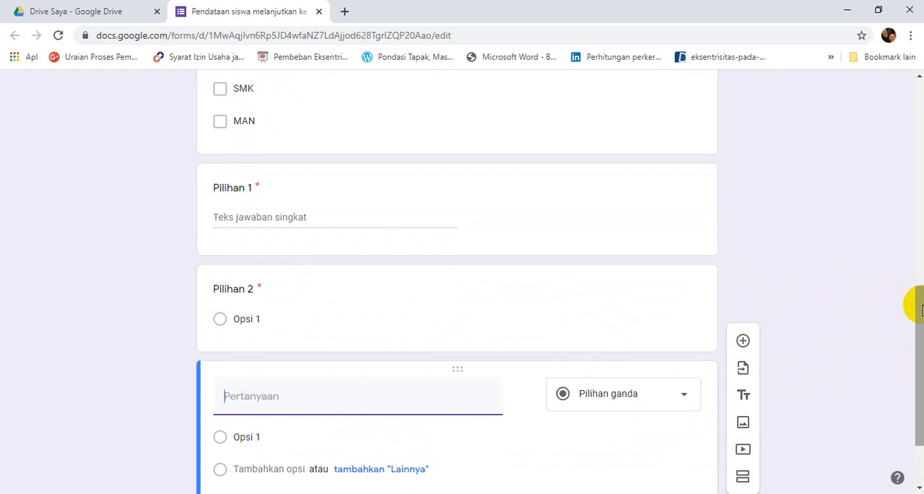
left_click_drag(914, 299, 914, 365)
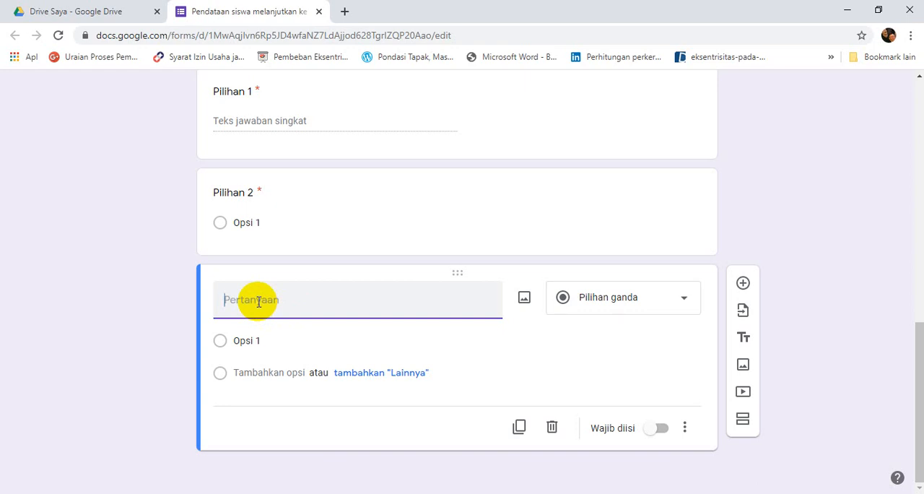
type("Ja")
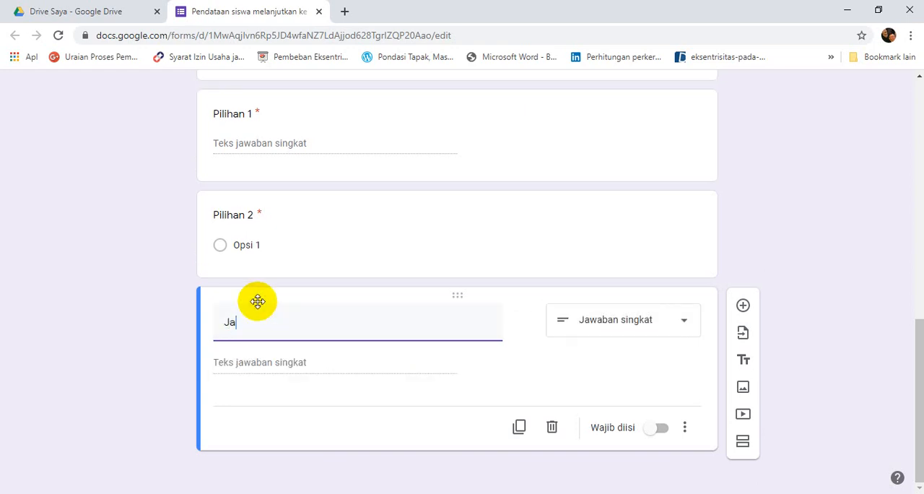
type("lur yang dipilih")
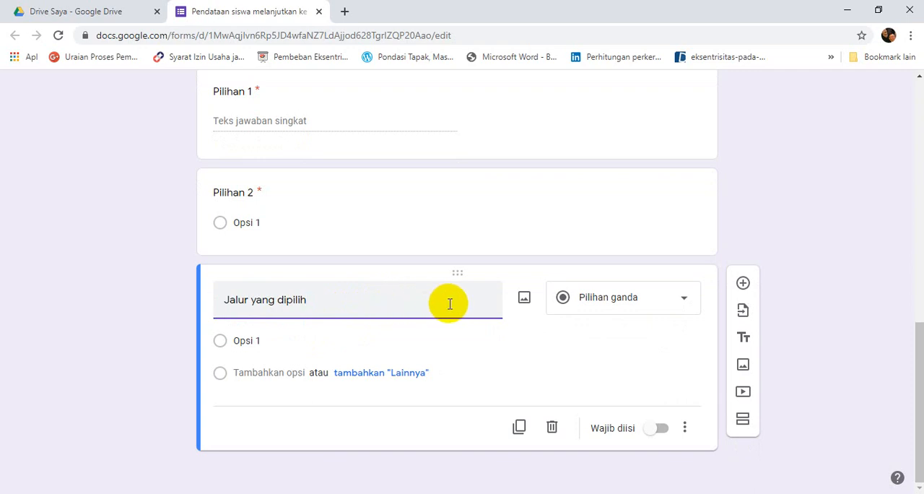
Change the "Jalur yang dipilih" question to checkboxes (Kotak Centang) and enter "Afirmasi/KETM" as its first option.
left_click(684, 301)
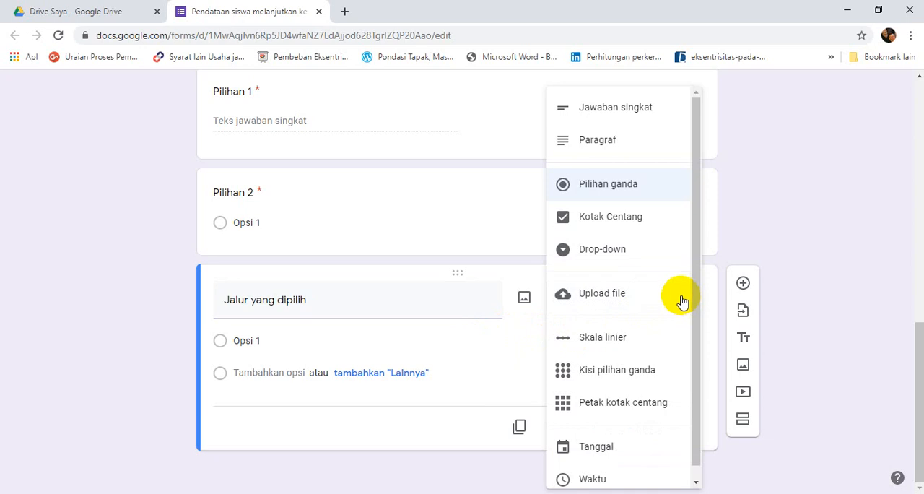
left_click(631, 219)
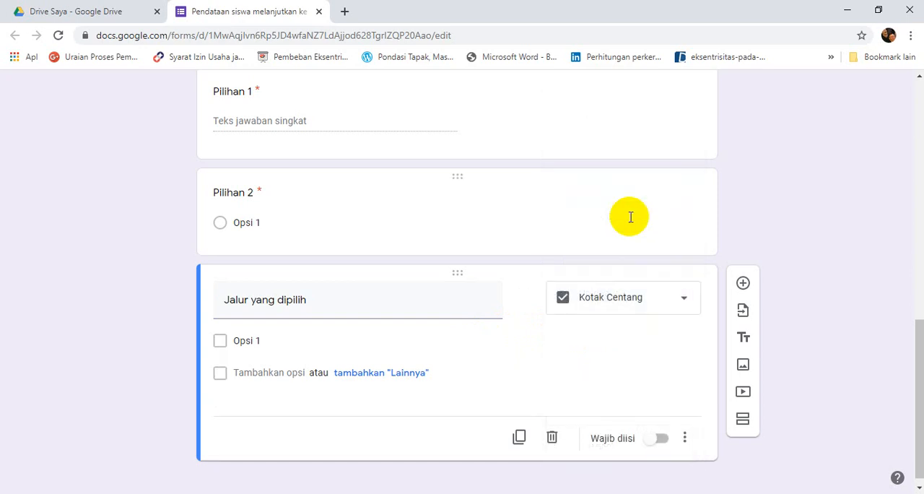
left_click(239, 341)
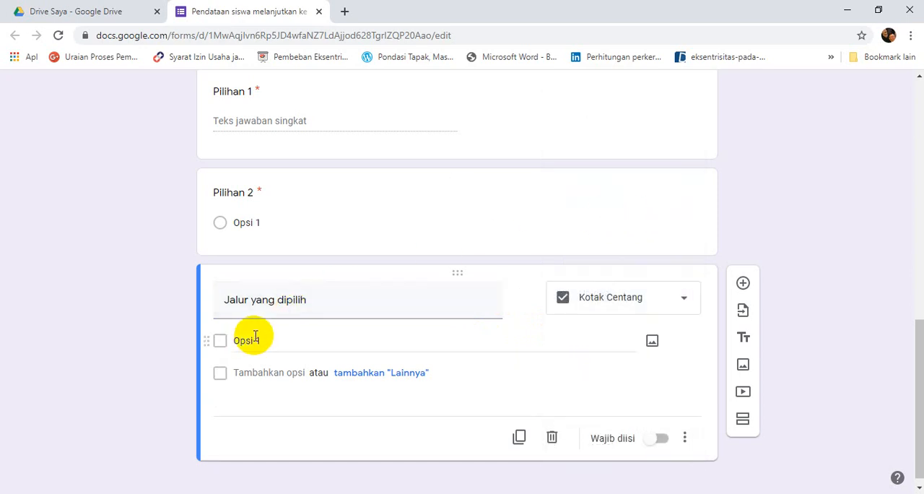
left_click(252, 341)
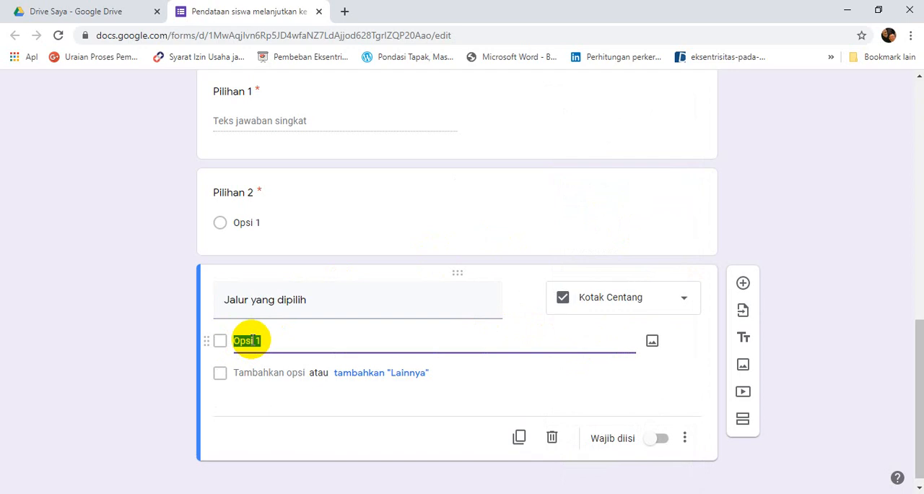
type("Afirmasi/KET")
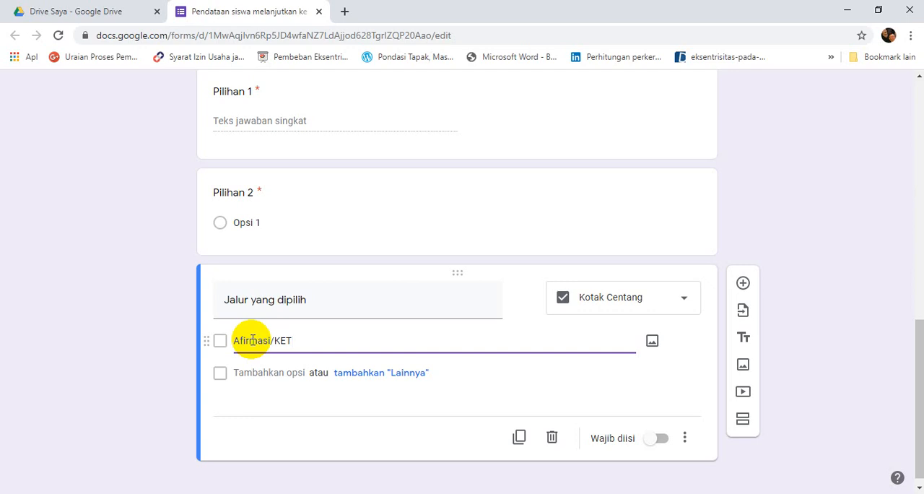
type("M")
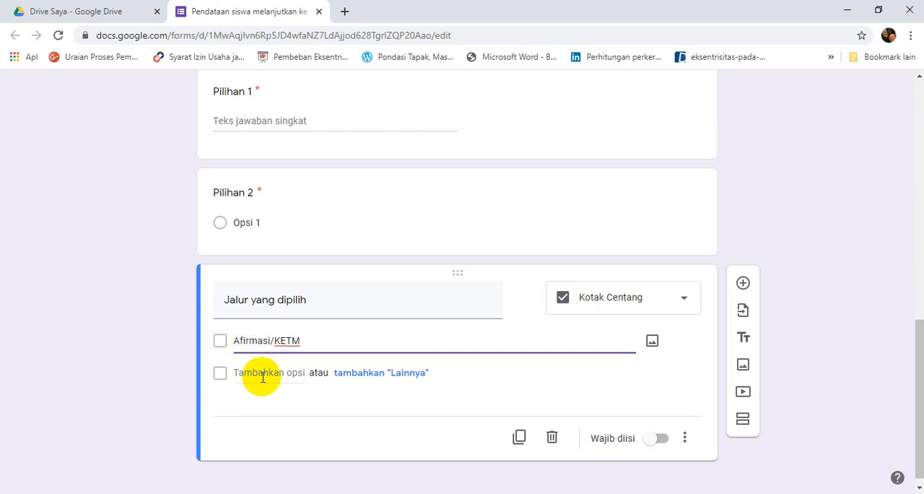
Add "Jalur Prestasi Nilai Rapot" as the second option of the "Jalur yang dipilih" question.
left_click(262, 373)
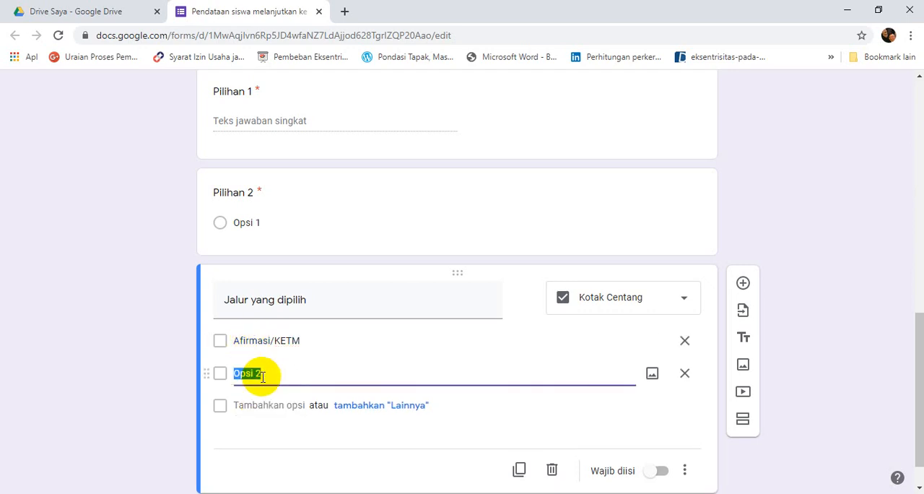
type("Jalur Prestas")
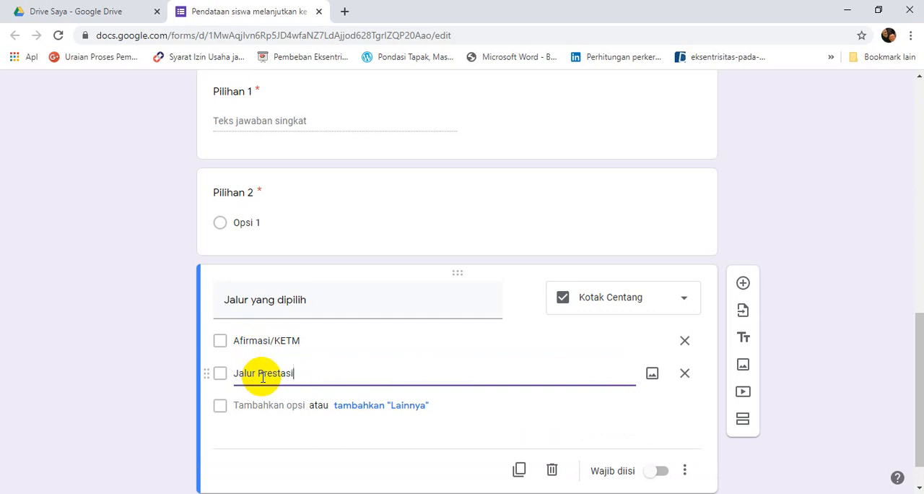
type("i Nilai Rapot")
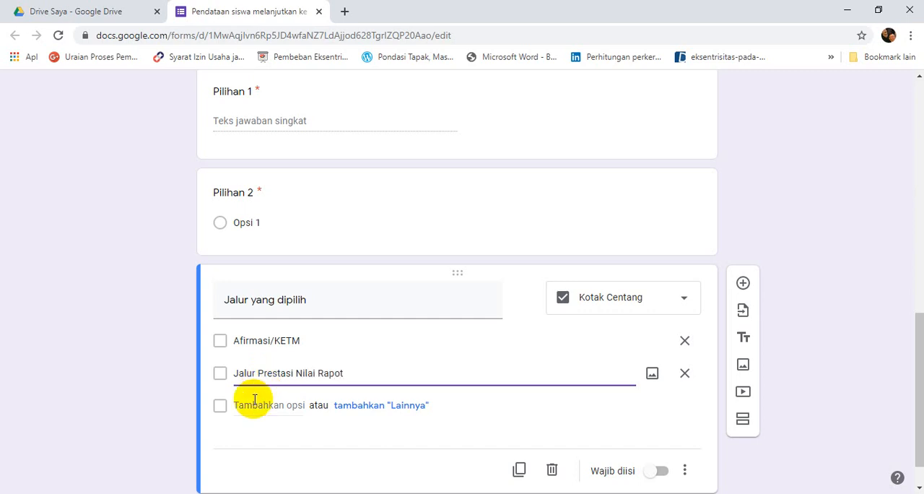
Add "Jalur Prestasi Kejuaraan" as the third option of the "Jalur yang dipilih" question.
left_click(254, 404)
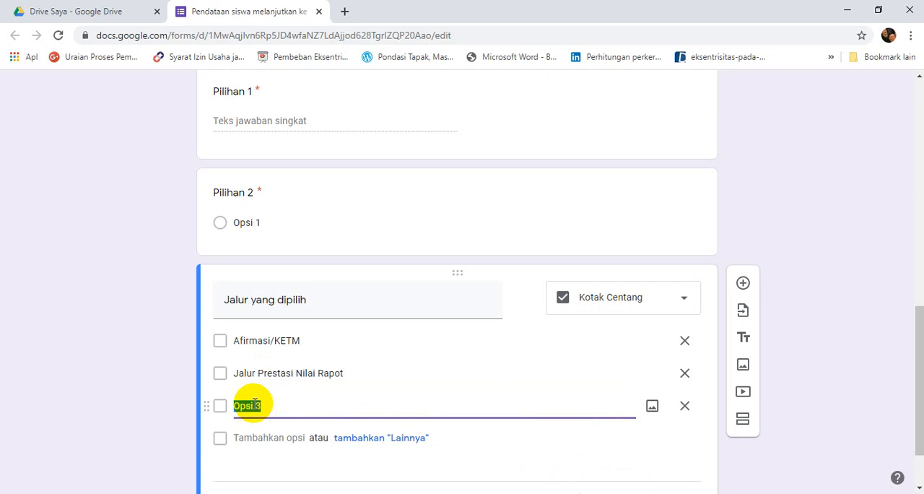
type("Jalur Prestasi")
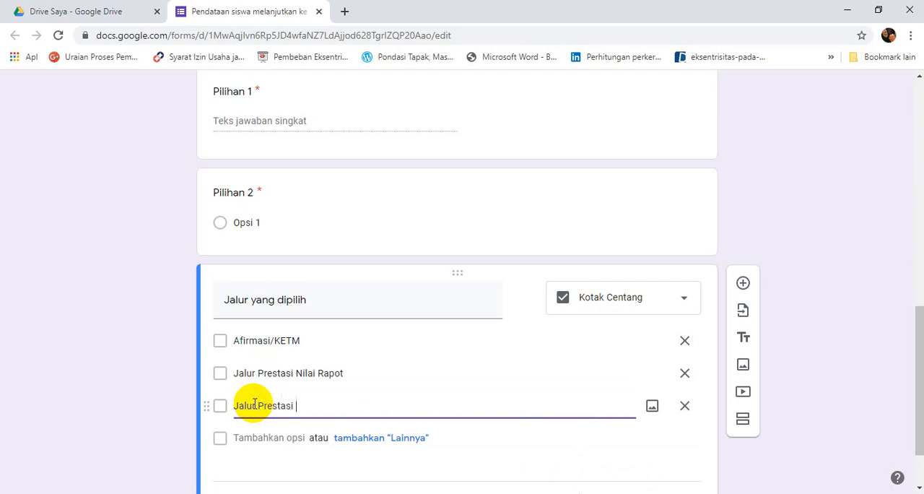
type(" Kejua")
type("raan")
key("BackSpace")
type("an")
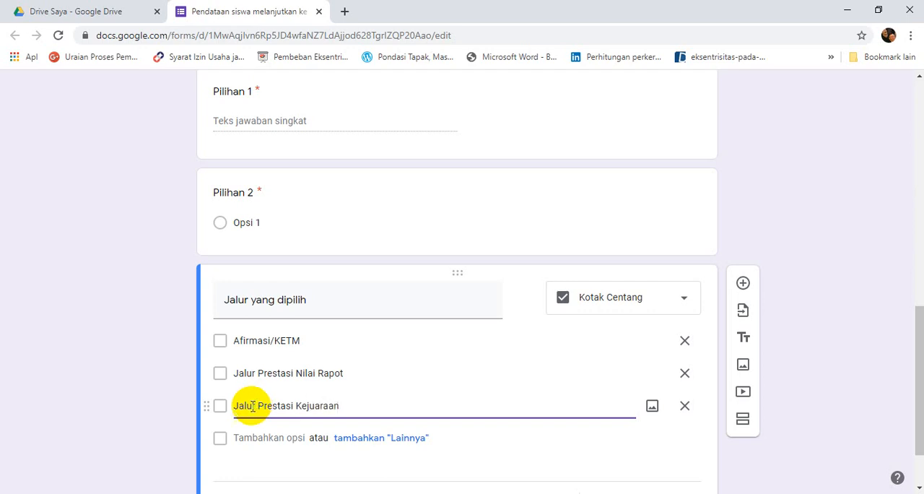
Add "Jalur Perpindahan Orang Tua" and "Jalur anak guru" as the fourth and fifth options of the "Jalur yang dipilih" question.
left_click(243, 441)
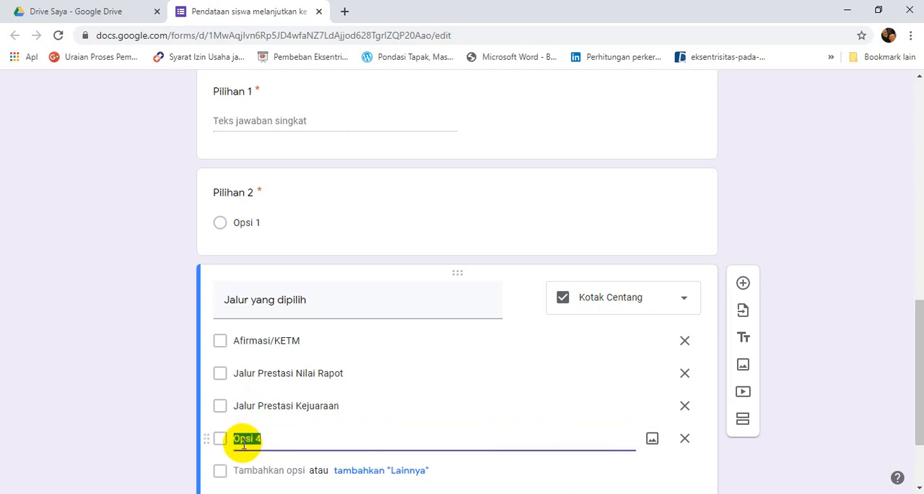
type("J")
type("alur Perpindahan Orang Tua")
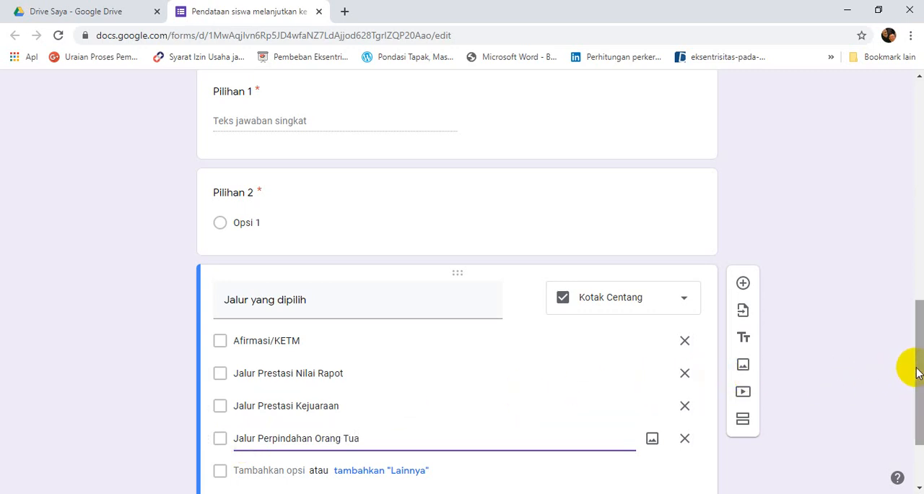
scroll(913, 372, "down", 2)
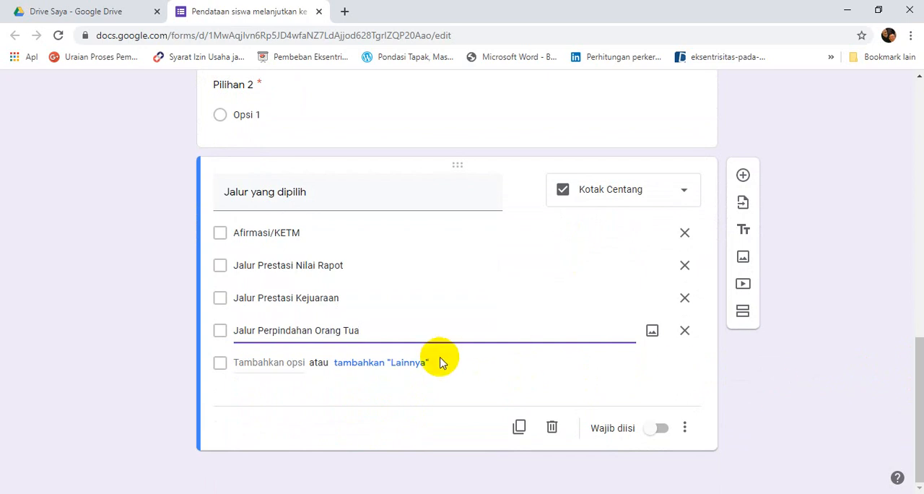
left_click(266, 362)
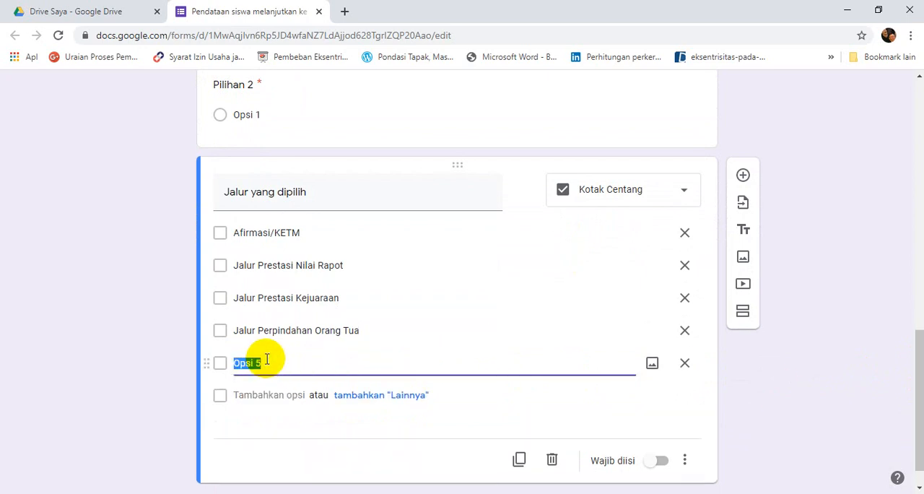
type("Jalur anak")
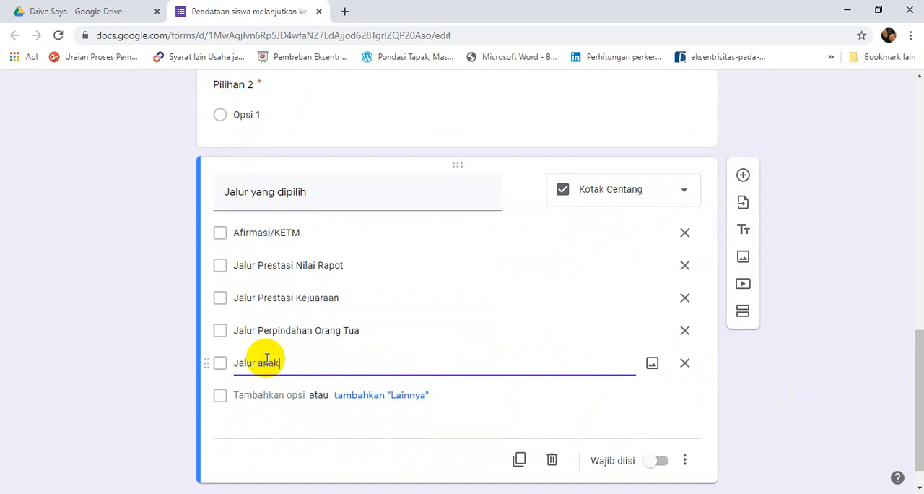
type(" guru")
Add "Jalur Zonasi" as the sixth option of the "Jalur yang dipilih" question and make the question required.
left_click(246, 394)
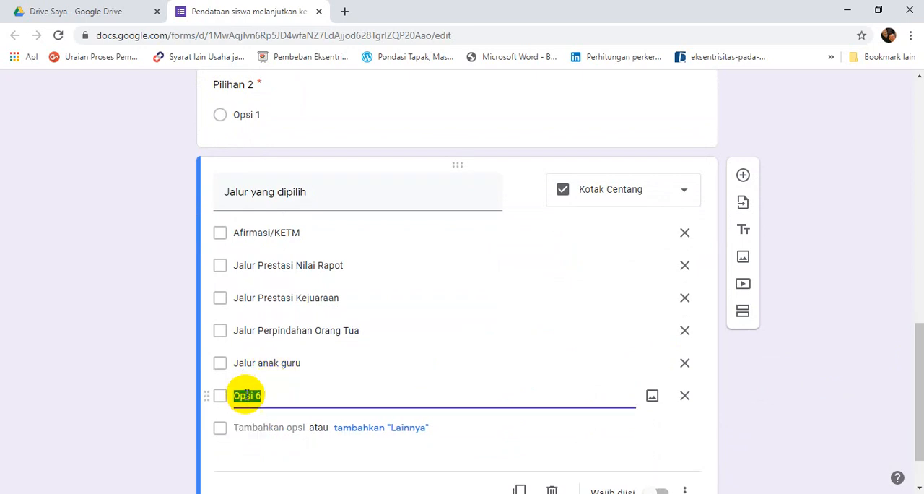
type("Jalur Zonasi")
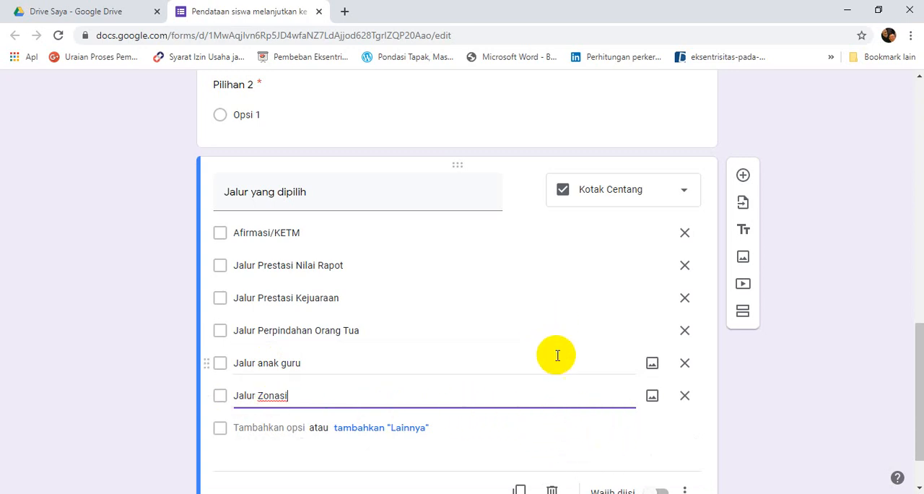
left_click(923, 371)
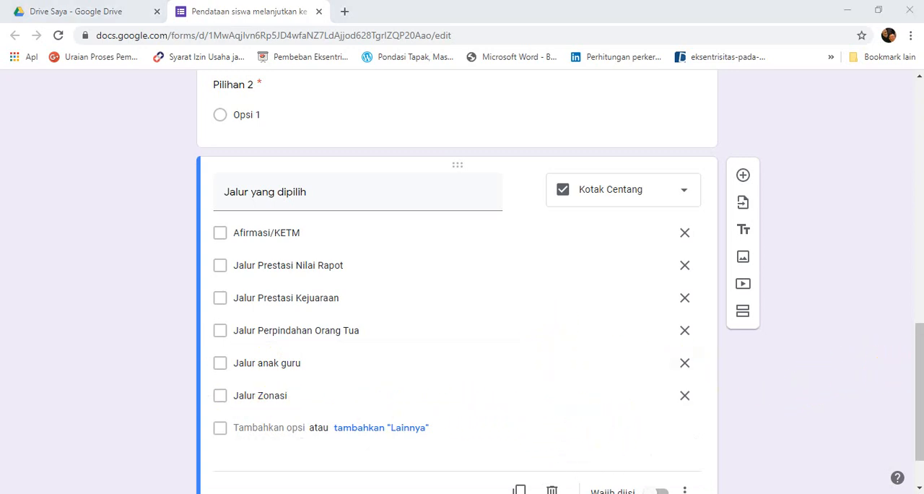
left_click_drag(920, 389, 920, 412)
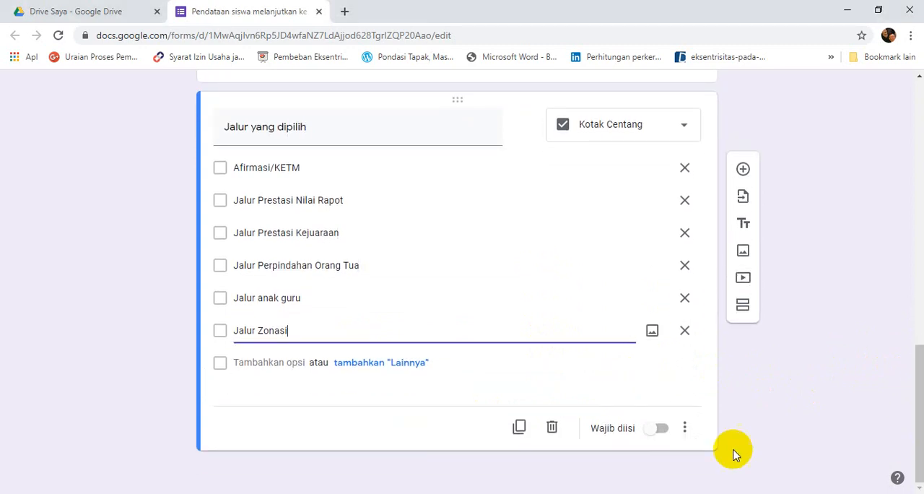
left_click(661, 428)
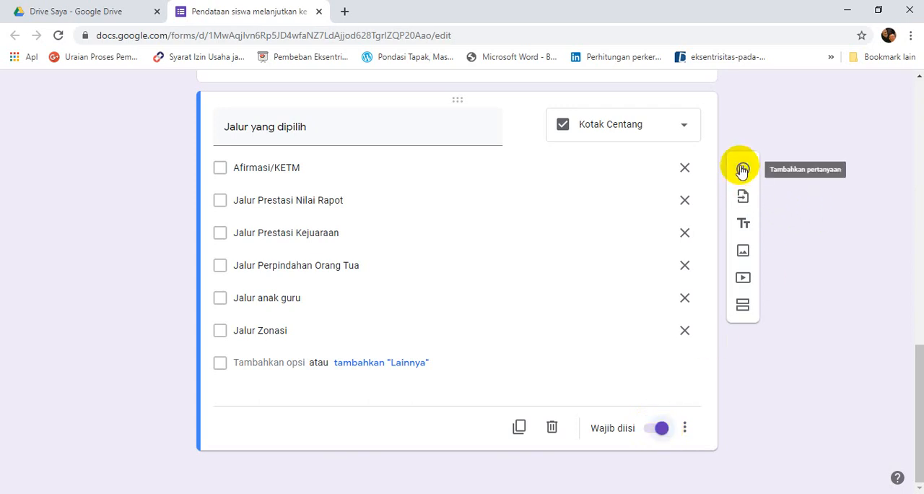
Add a short-answer (Jawaban singkat) question titled "Jurusan/Program" below the "Jalur yang dipilih" question.
left_click(742, 169)
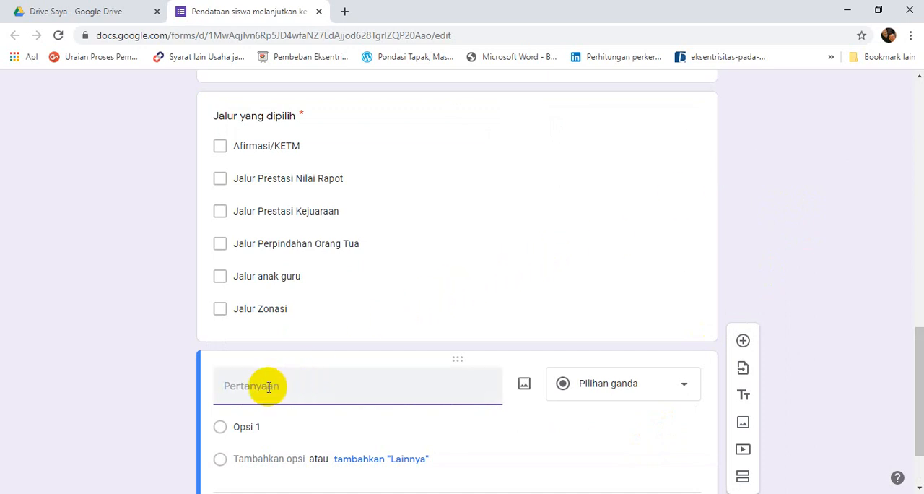
type("Jurusan/Program")
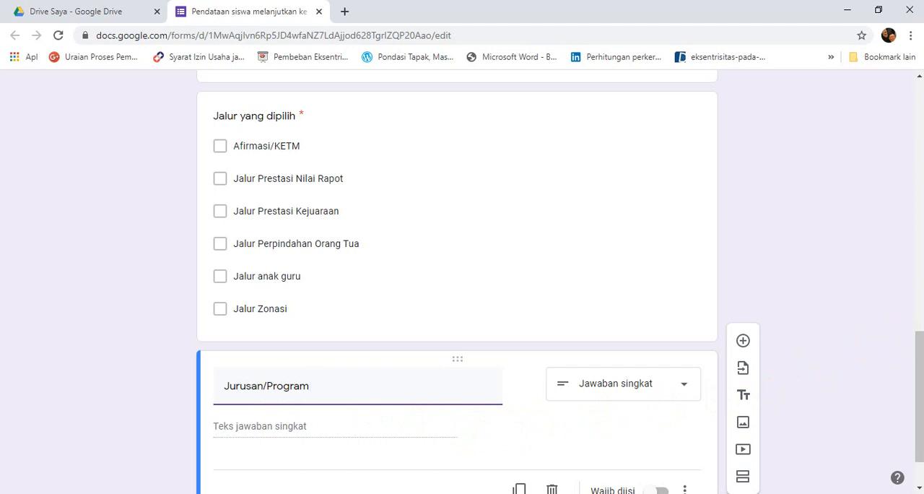
Insert a required paragraph (Paragraf) question titled "Alamat Rumah" directly after the "Nama Lengkap" question.
mouse_move(919, 354)
left_mouse_down()
mouse_move(915, 419)
mouse_move(902, 151)
mouse_move(908, 208)
mouse_move(907, 196)
left_mouse_up()
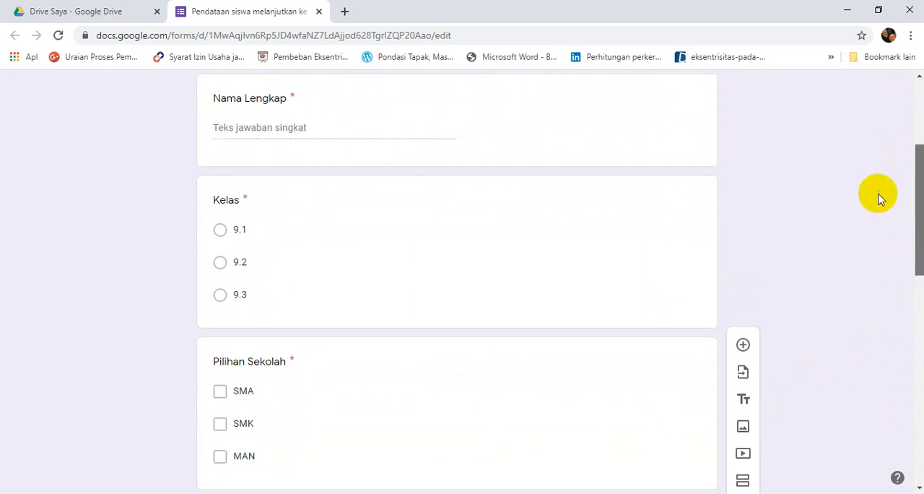
left_click(668, 147)
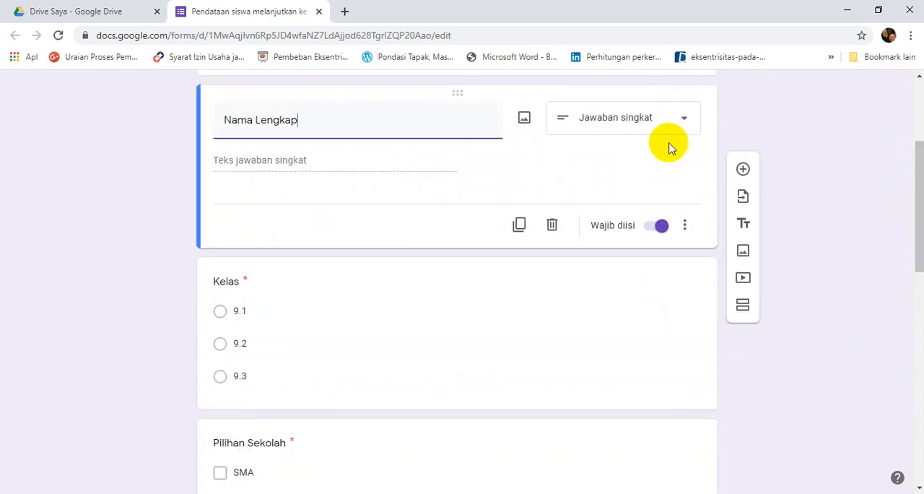
left_click(743, 170)
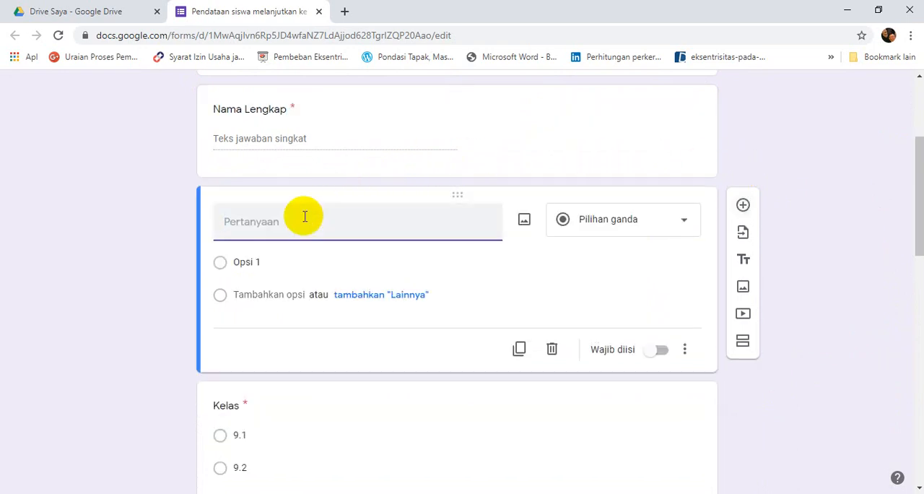
type("Alamat R")
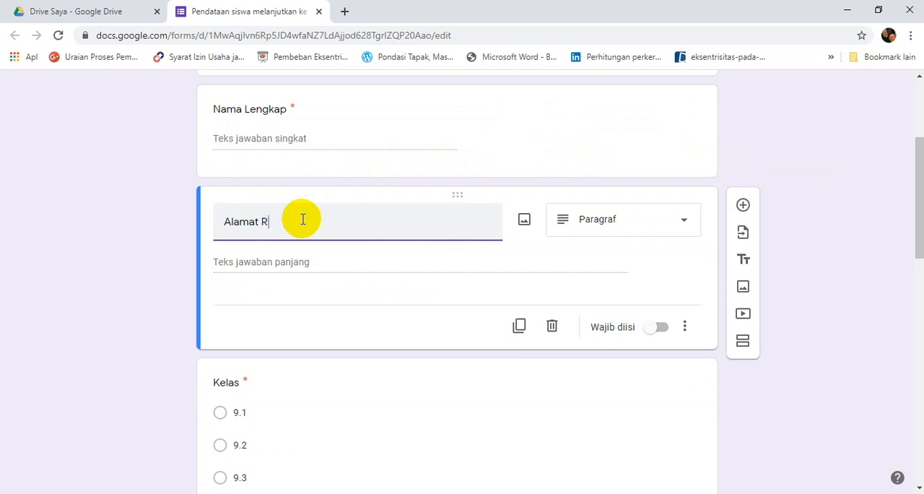
type("umah")
left_click(654, 332)
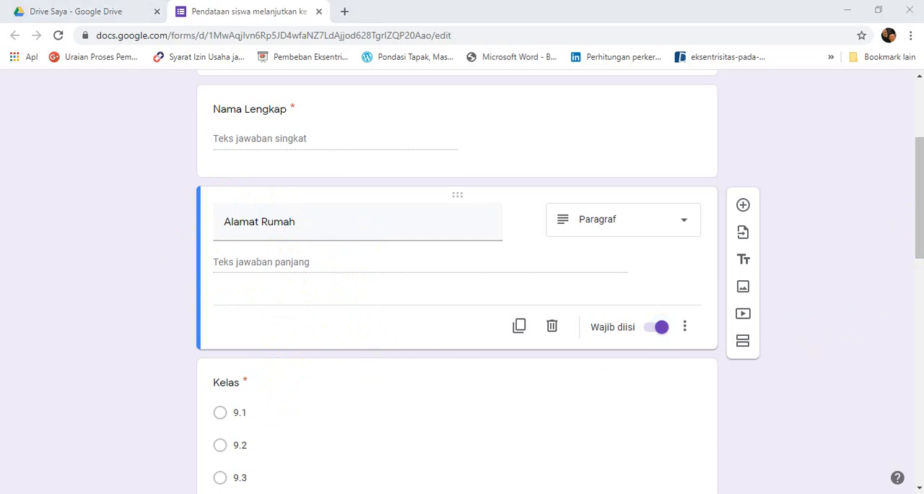
Set the form's header image to the graduates in black caps from the Ilustrasi theme category.
left_click_drag(918, 225, 914, 138)
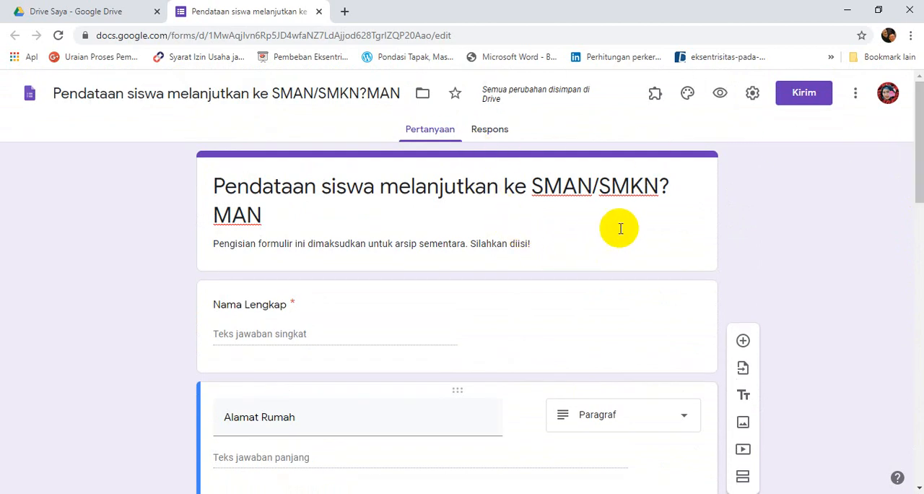
left_click(688, 98)
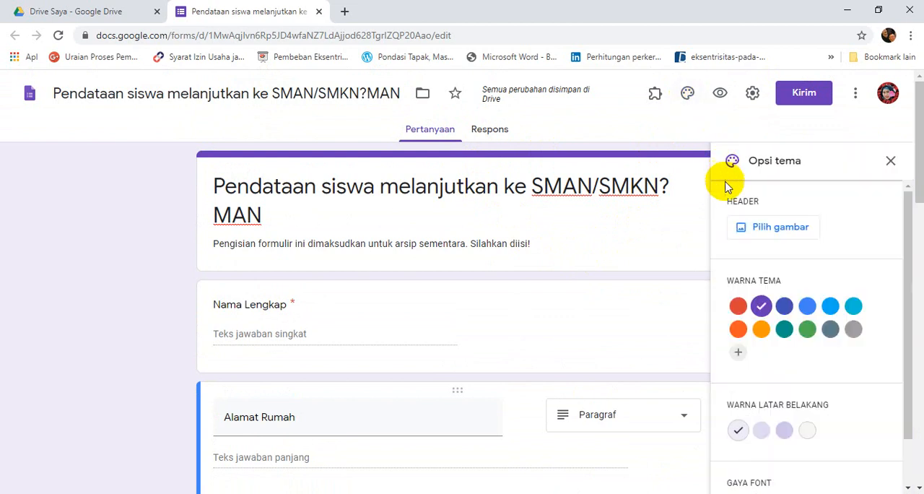
left_click(742, 228)
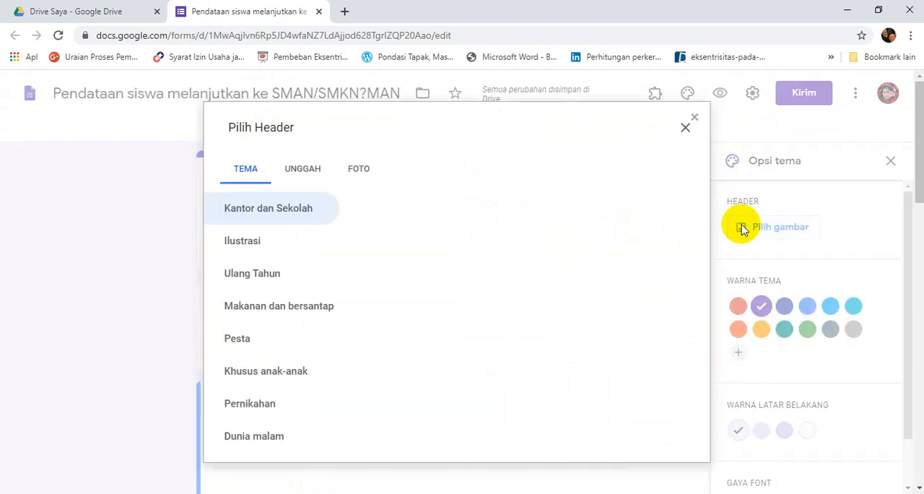
left_click(254, 245)
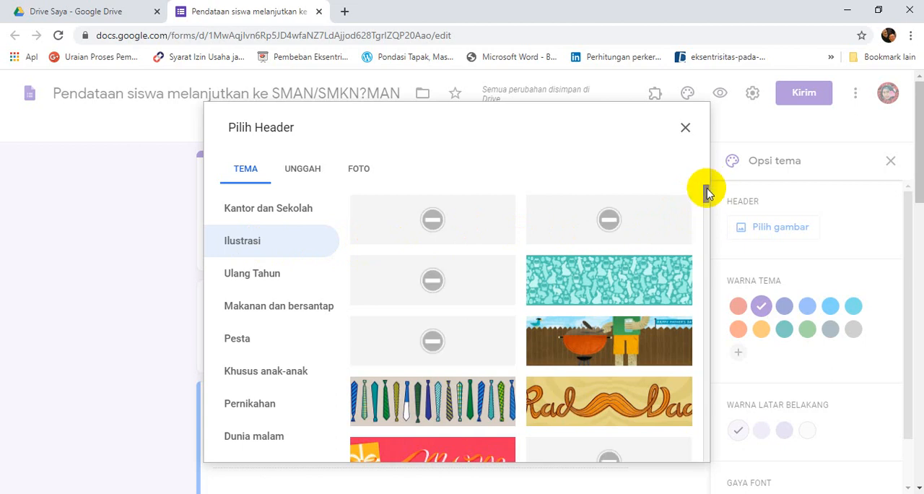
left_click_drag(707, 189, 707, 202)
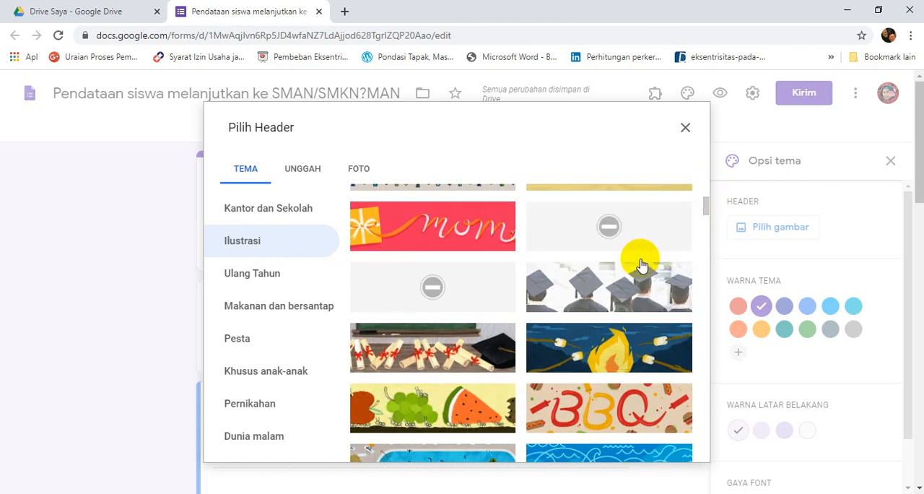
left_click(631, 295)
left_click(670, 447)
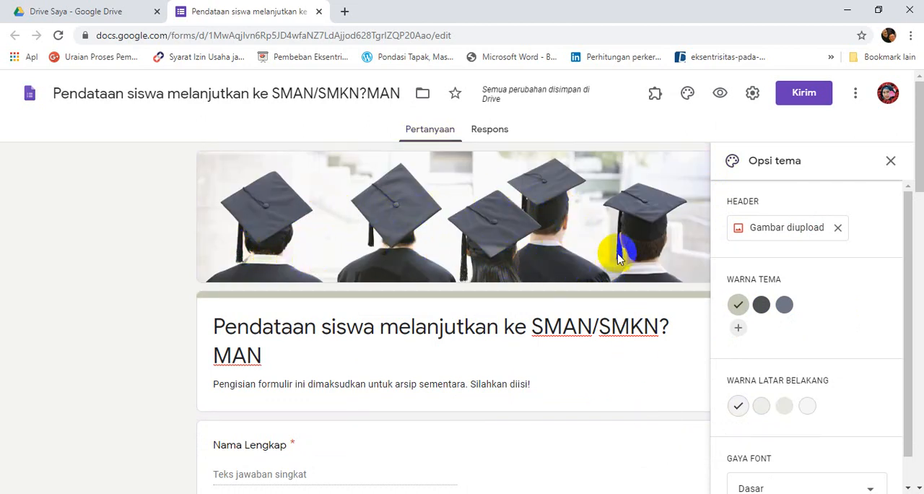
Set the form's theme colour to #515255 and its background to the dark (tua) grey shade.
left_click(761, 307)
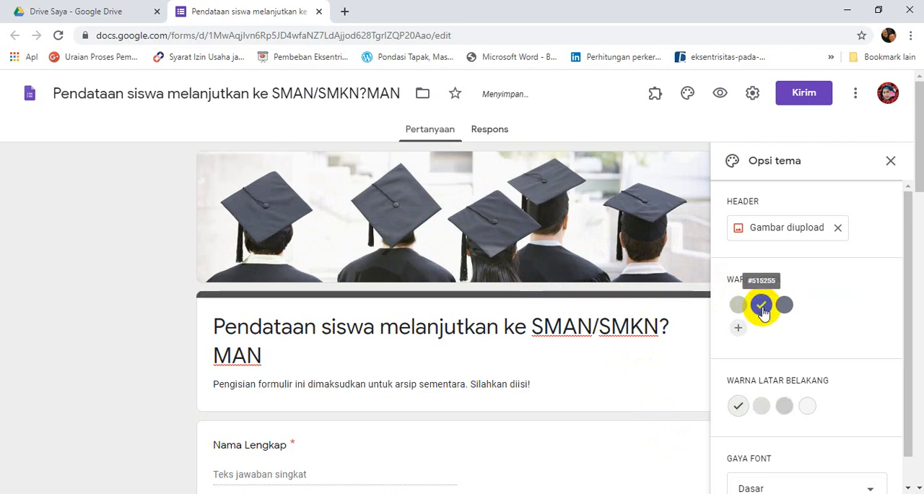
left_click(786, 408)
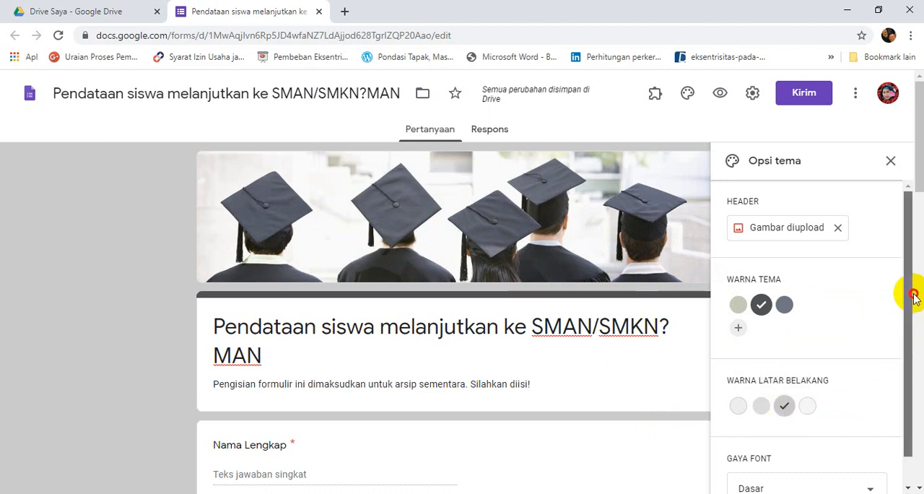
Change the form's font style to Lucu and close the theme options.
left_click_drag(913, 296, 919, 352)
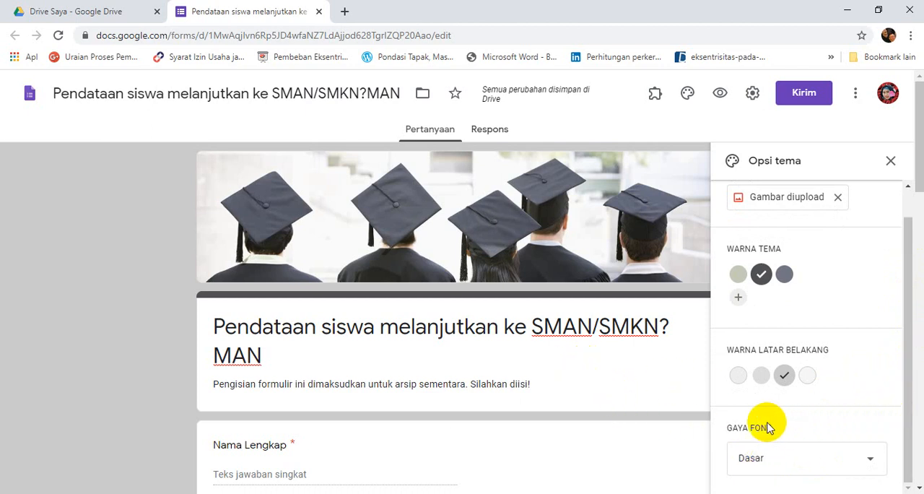
left_click(872, 463)
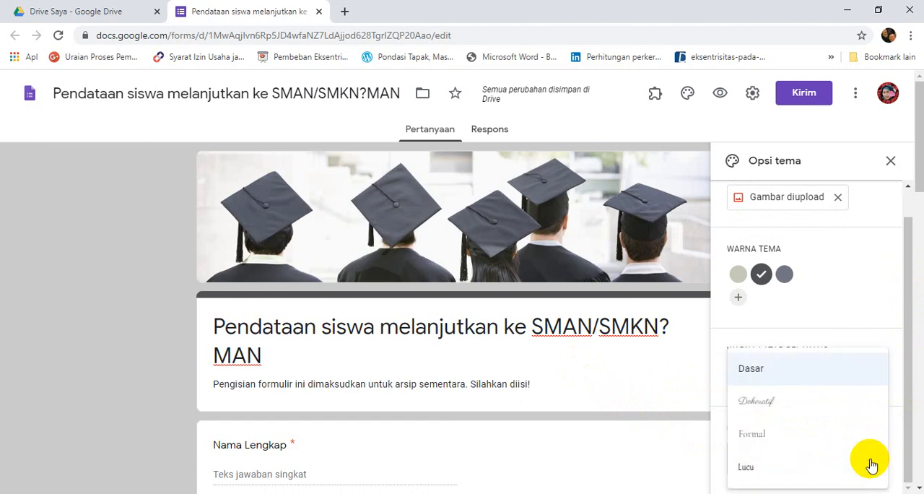
left_click(745, 468)
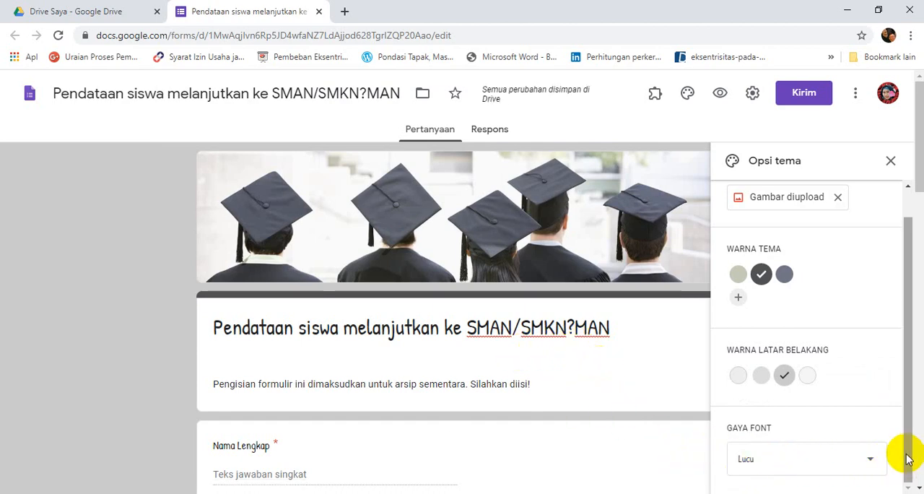
left_click_drag(918, 445, 902, 328)
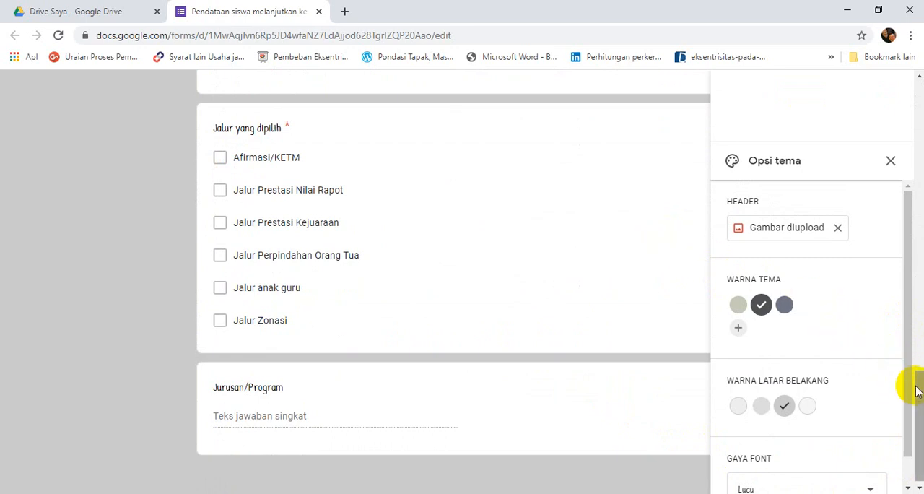
left_click_drag(918, 393, 918, 85)
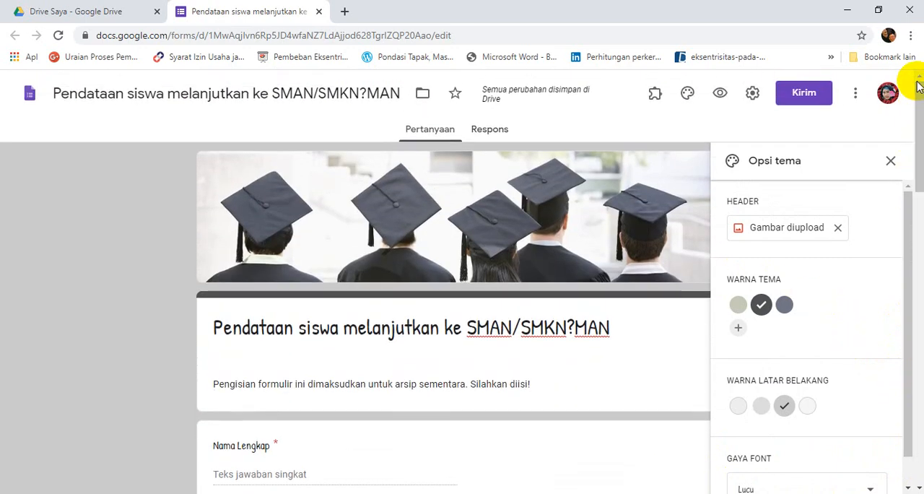
left_click(890, 161)
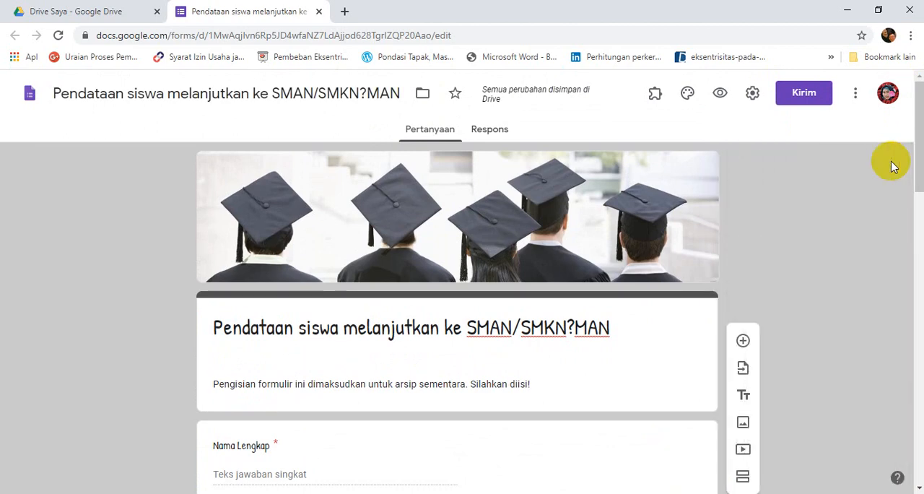
Preview the form as respondents see it, and close the preview.
left_click(720, 95)
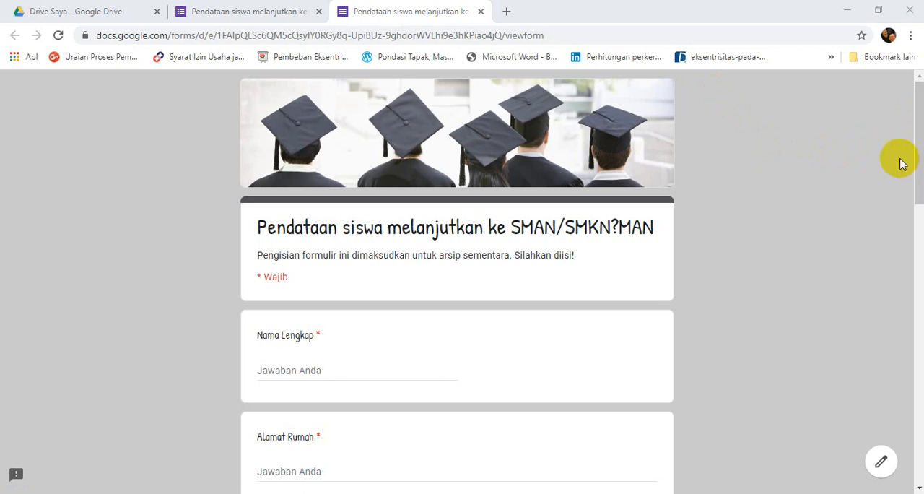
mouse_move(917, 159)
left_mouse_down()
mouse_move(913, 433)
mouse_move(921, 163)
left_mouse_up()
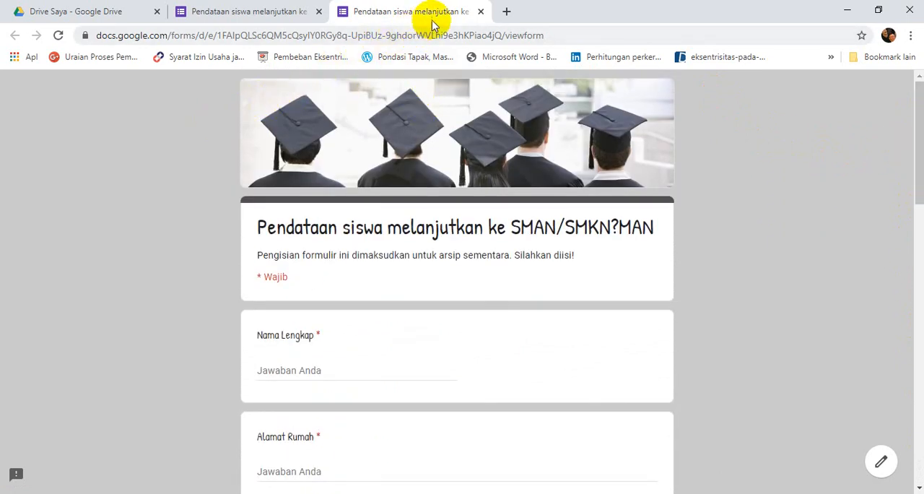
left_click(480, 12)
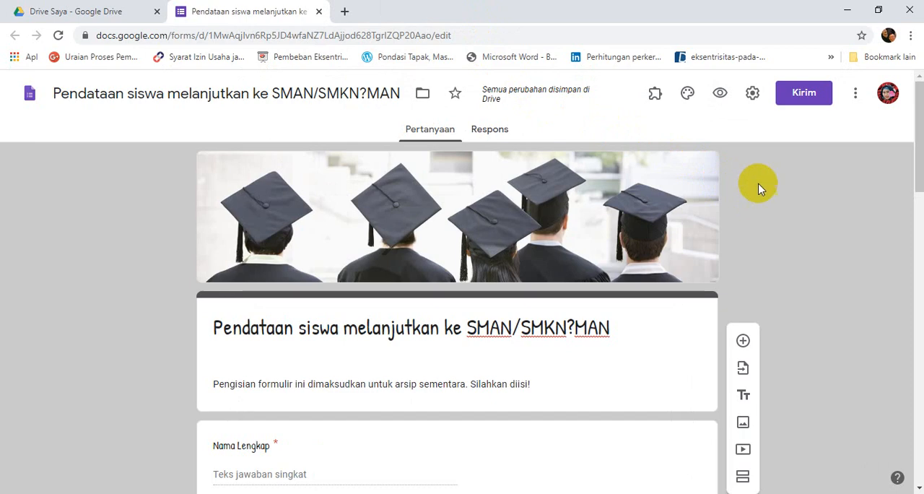
Review the form's general (Umum) settings and save them.
left_click(752, 94)
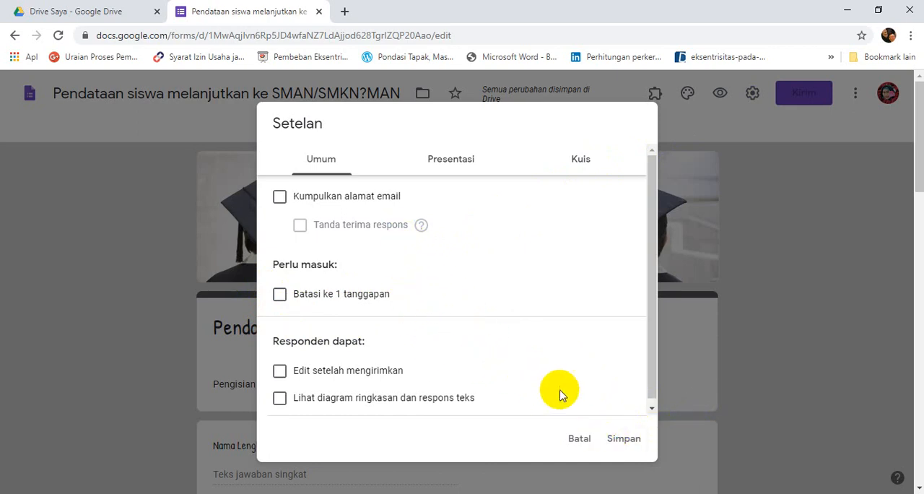
left_click(625, 442)
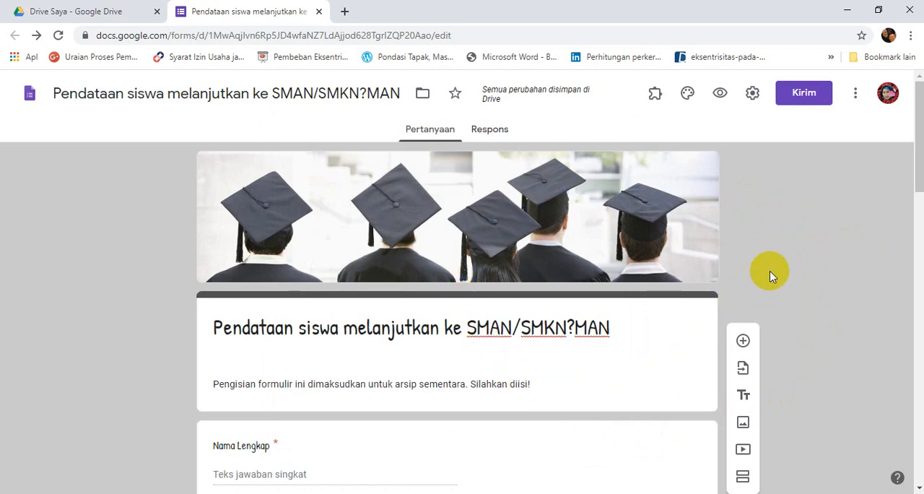
Choose to send the form by link and generate its shortened URL.
left_click(799, 100)
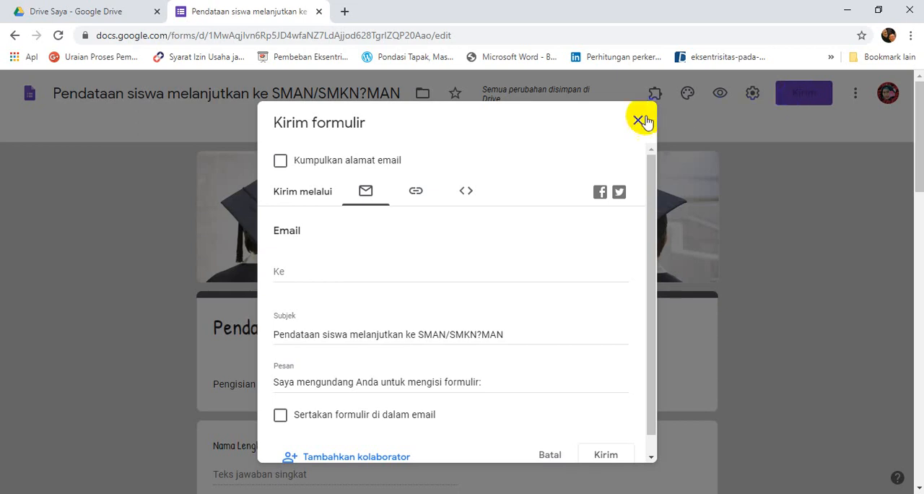
left_click(417, 199)
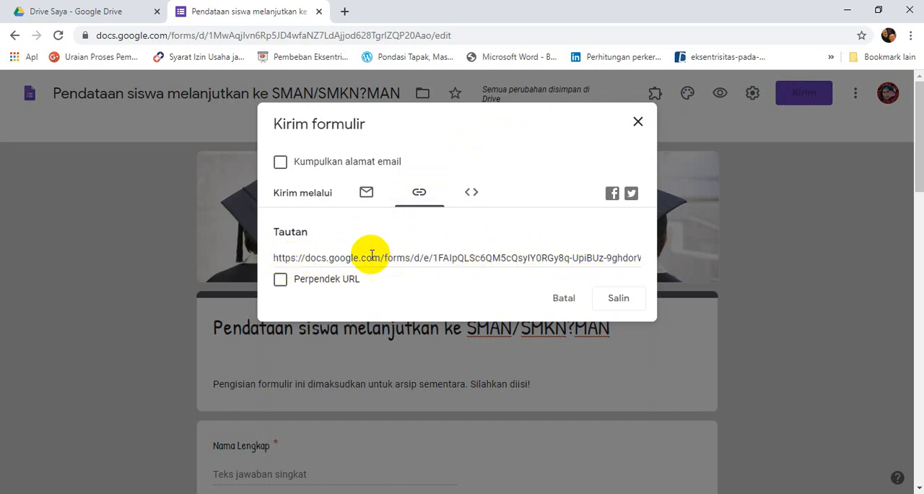
left_click(280, 282)
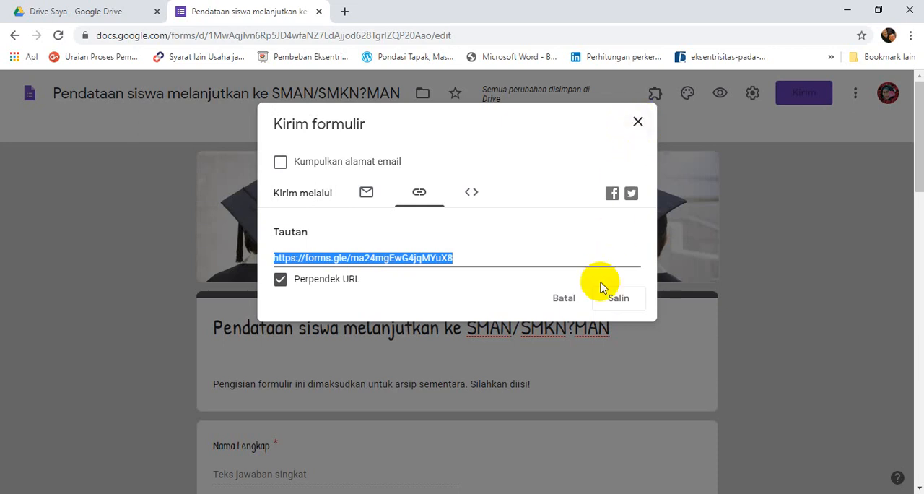
Close the send-form dialog and look over the form's questions from beginning to end.
left_click(638, 124)
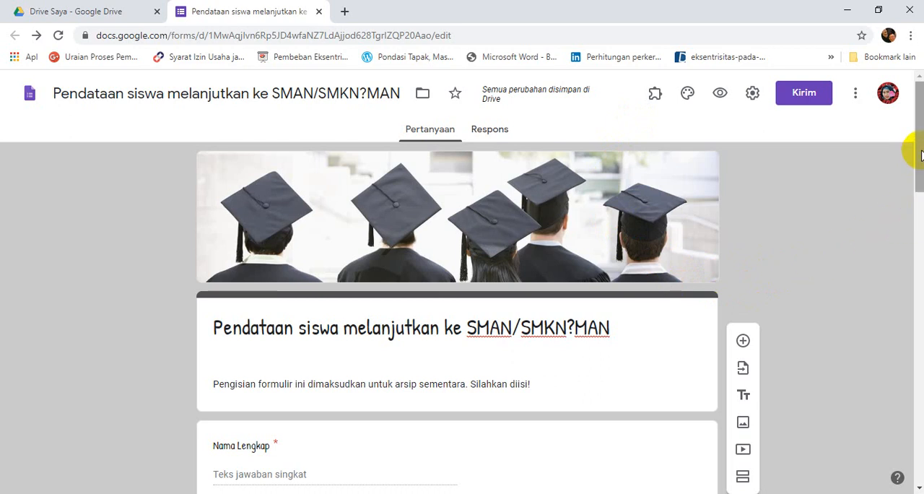
left_click_drag(920, 155, 921, 447)
left_click_drag(921, 447, 916, 173)
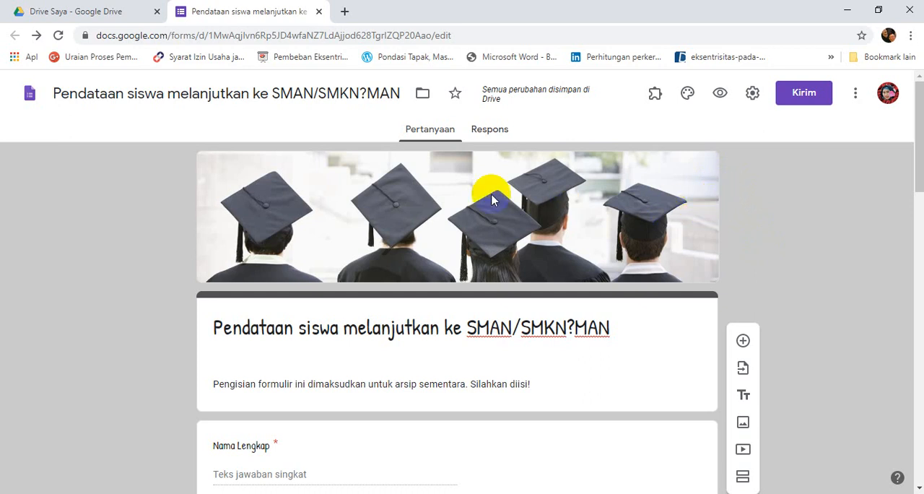
Switch to Google Drive and reopen the form "Pendataan siswa melanjutkan ke SMAN/SMKN?MAN" from the quick access files (Akses Cepat).
left_click(85, 13)
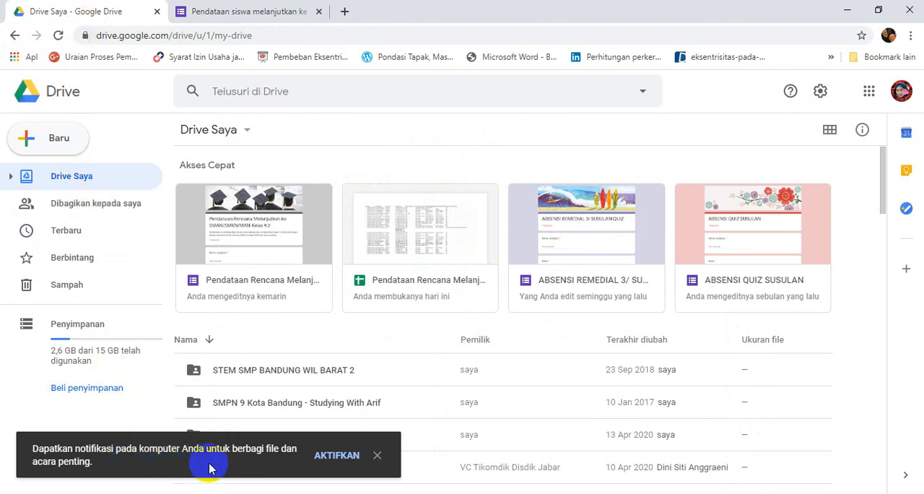
left_click(404, 347)
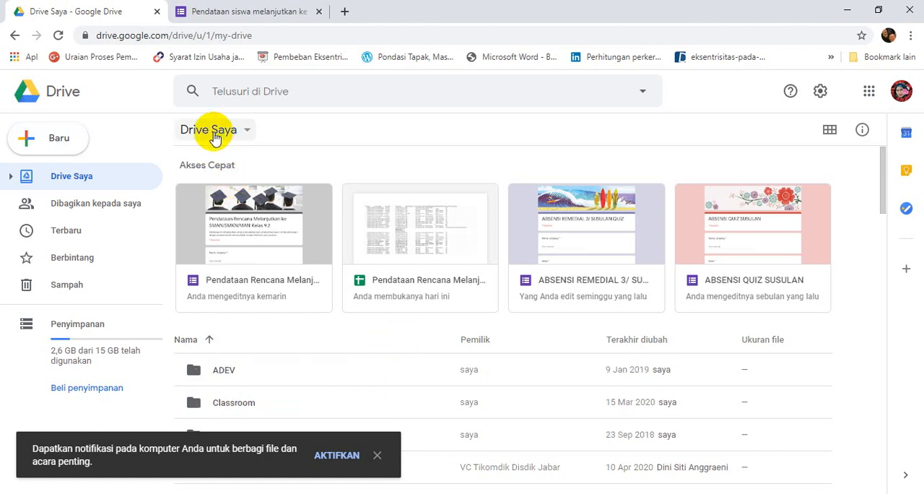
left_click(214, 133)
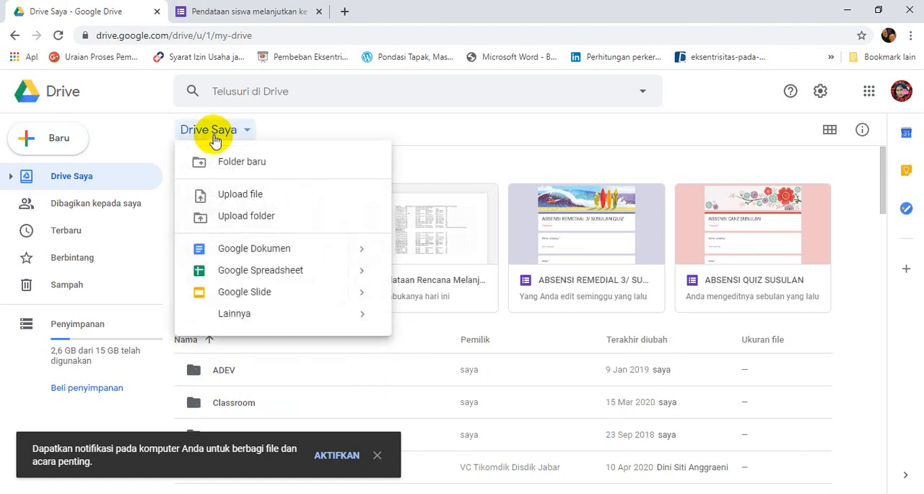
left_click(405, 133)
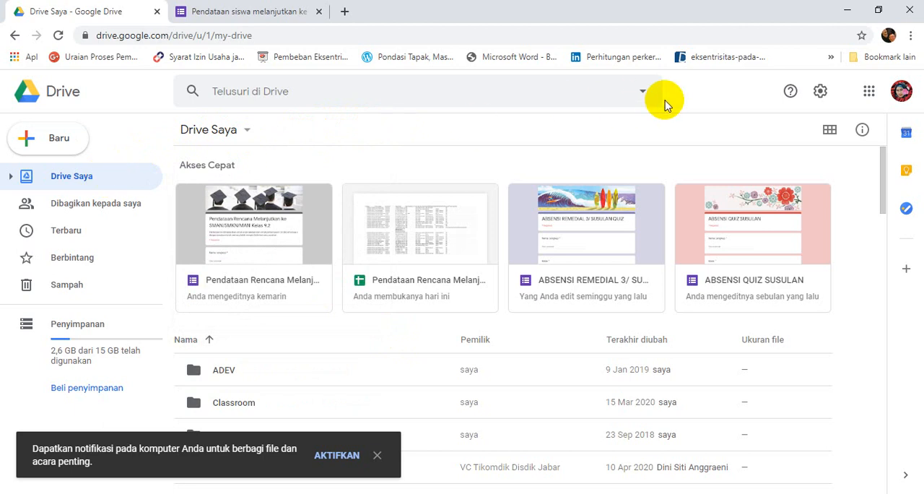
left_click(871, 96)
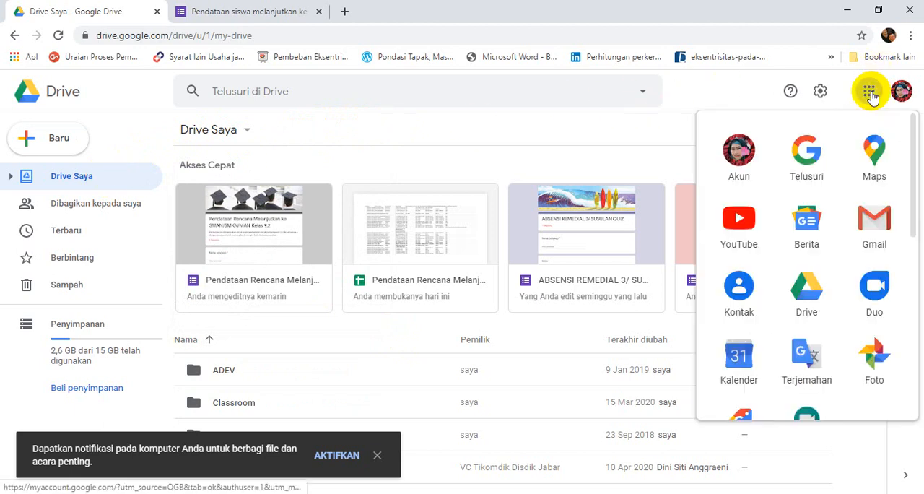
left_click(807, 291)
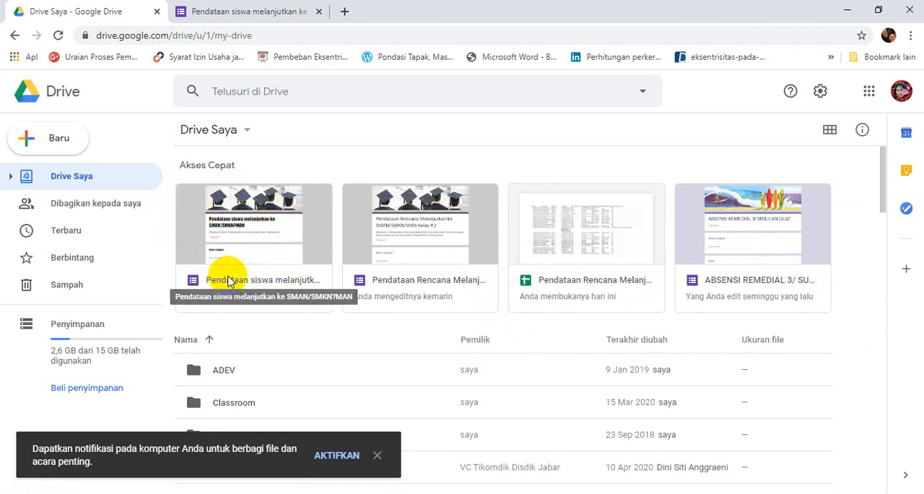
left_click(228, 280)
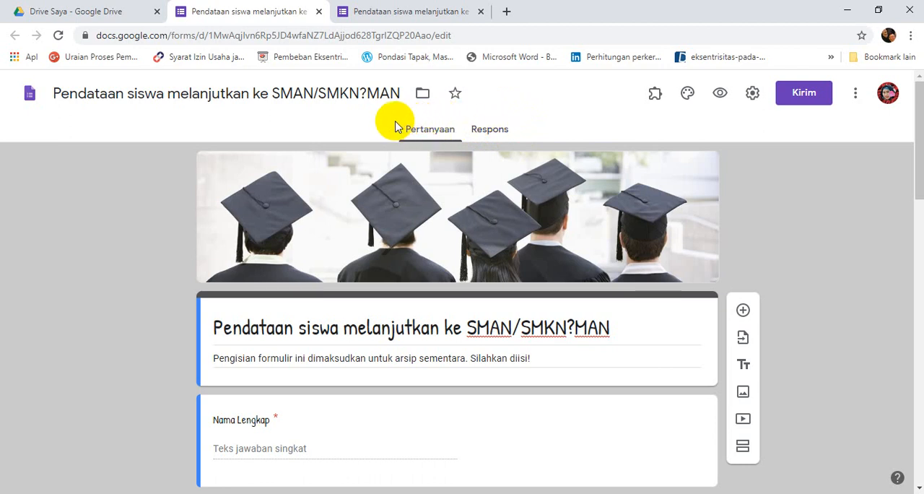
View the form's responses (Respons), closing the duplicate form tab before returning to the questions.
left_click(490, 134)
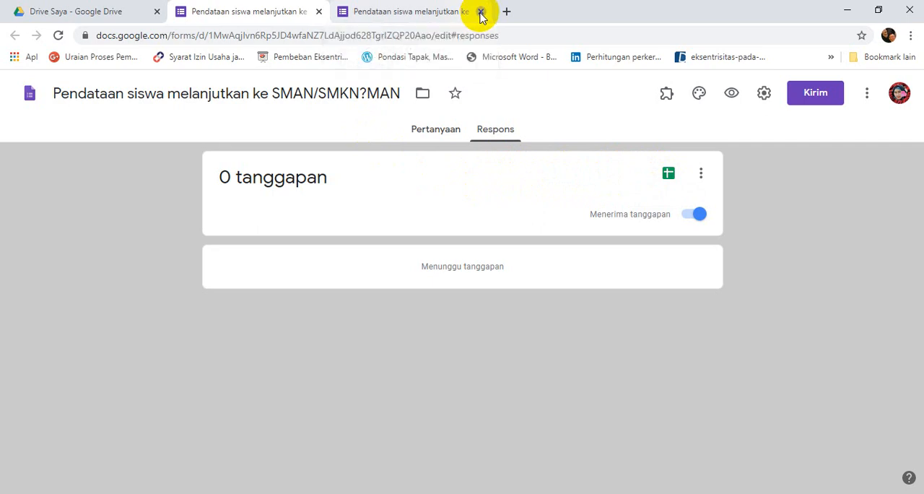
left_click(481, 12)
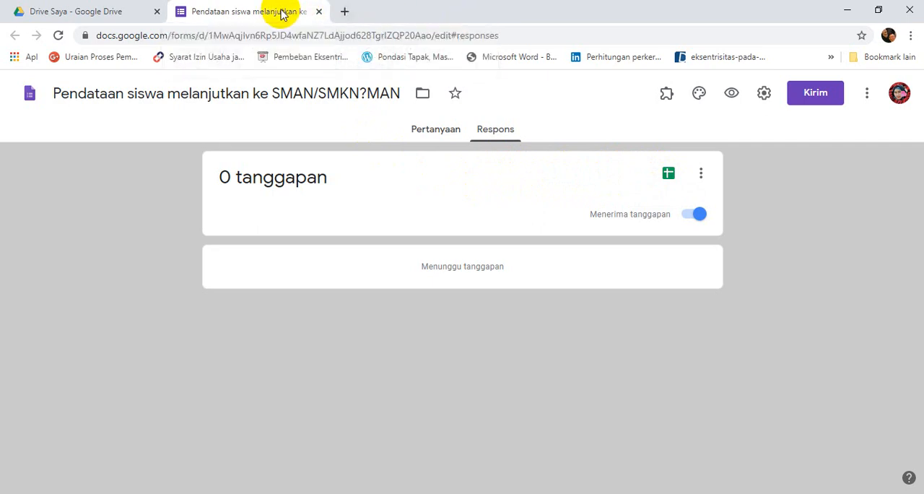
left_click(425, 135)
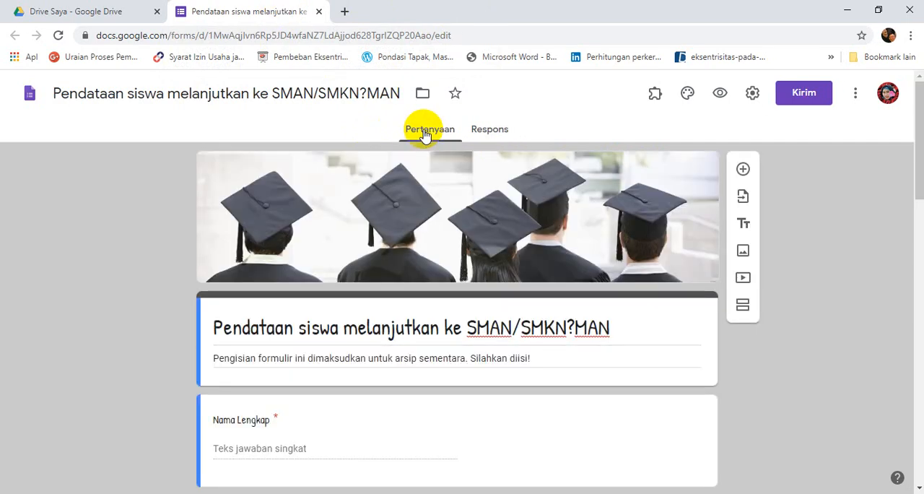
Preview the form and fill in a test answer with COBA as Nama Lengkap, a home address, and class 9.2.
left_click(718, 97)
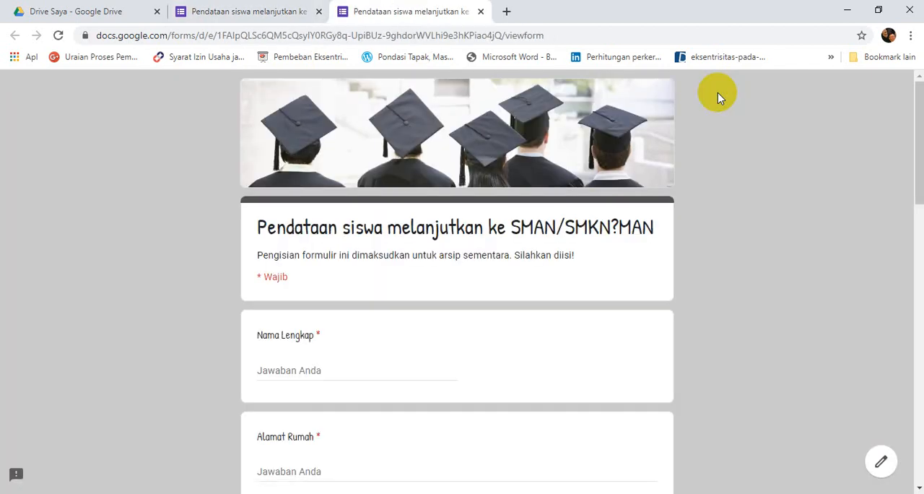
left_click(287, 366)
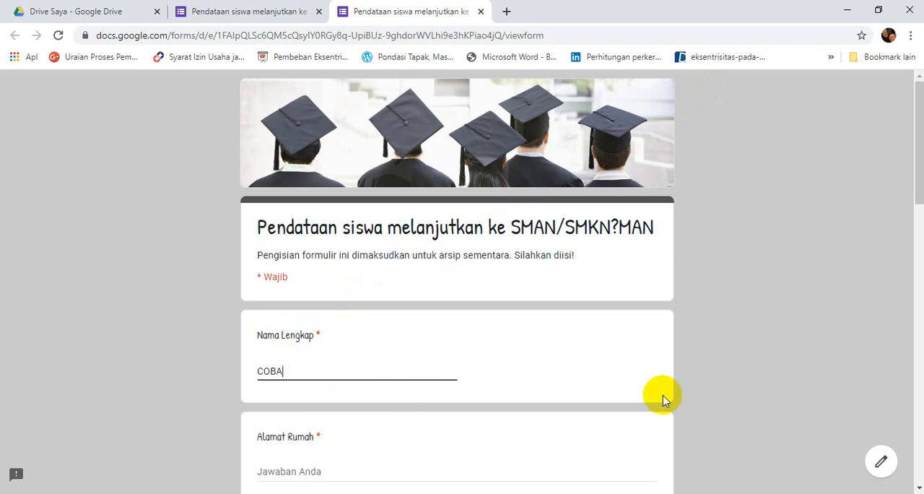
left_click(919, 319)
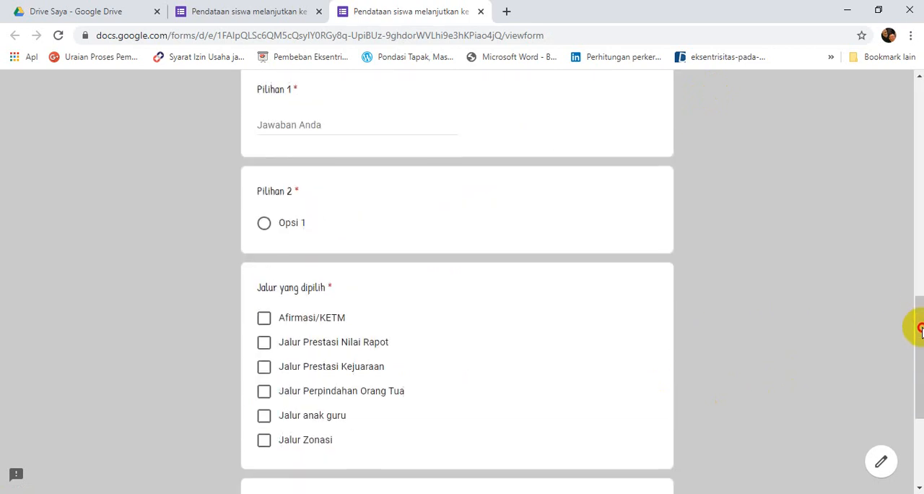
left_click_drag(921, 313, 913, 137)
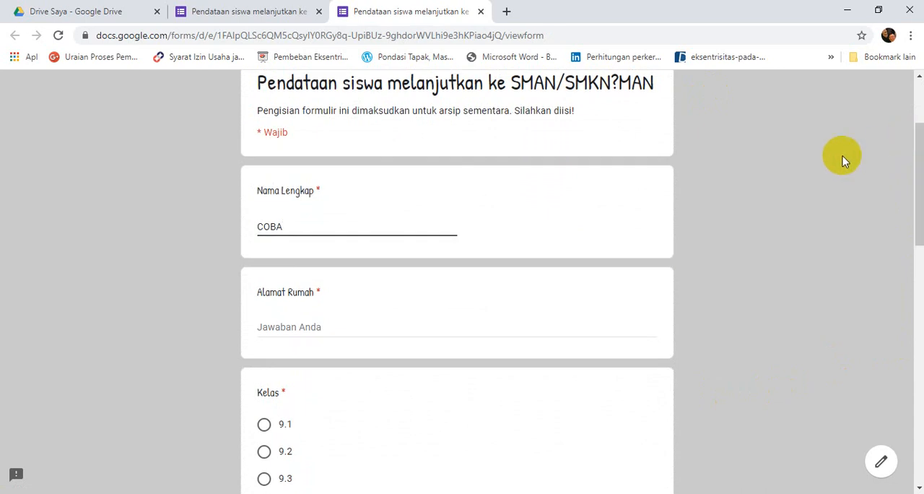
left_click(319, 327)
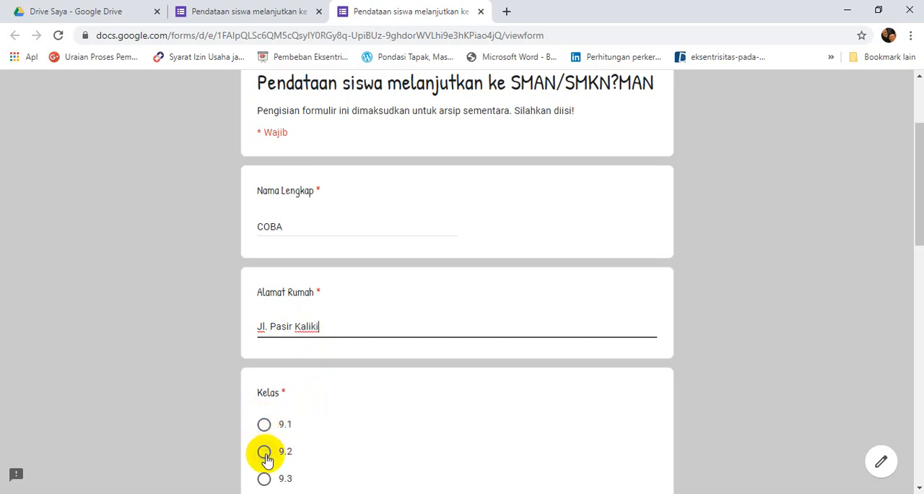
left_click(265, 453)
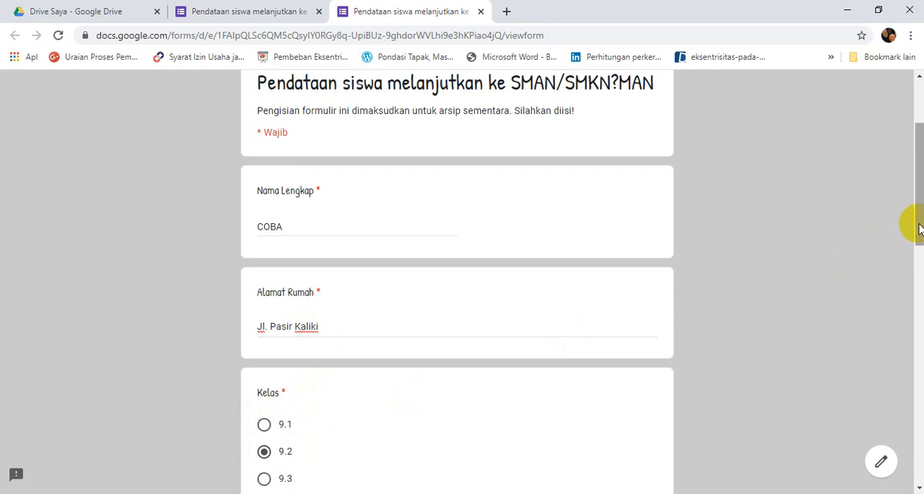
Choose SMA for Pilihan Sekolah and enter SMA 6 for Pilihan 1 in the form preview.
left_click_drag(916, 234, 915, 339)
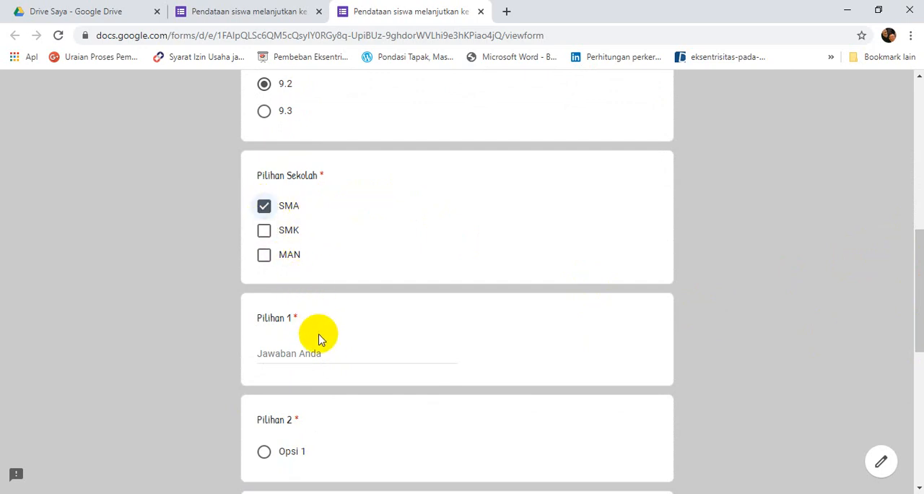
left_click(288, 353)
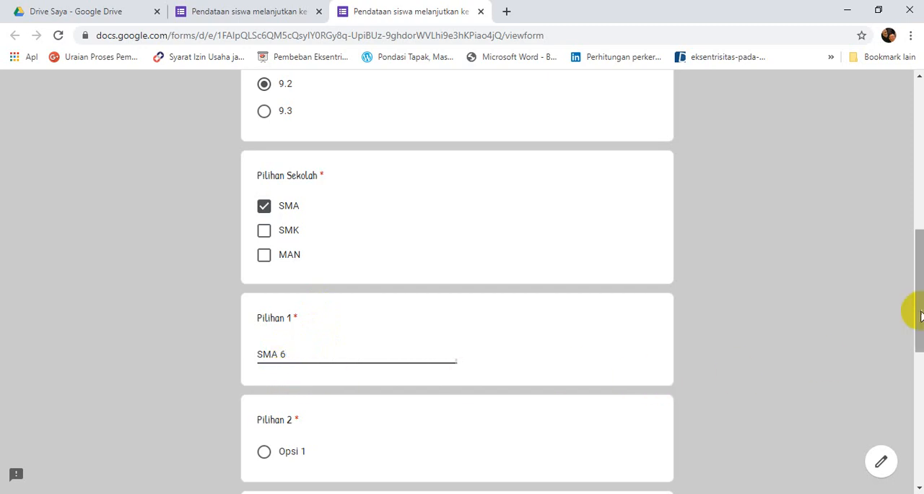
left_click_drag(915, 307, 921, 336)
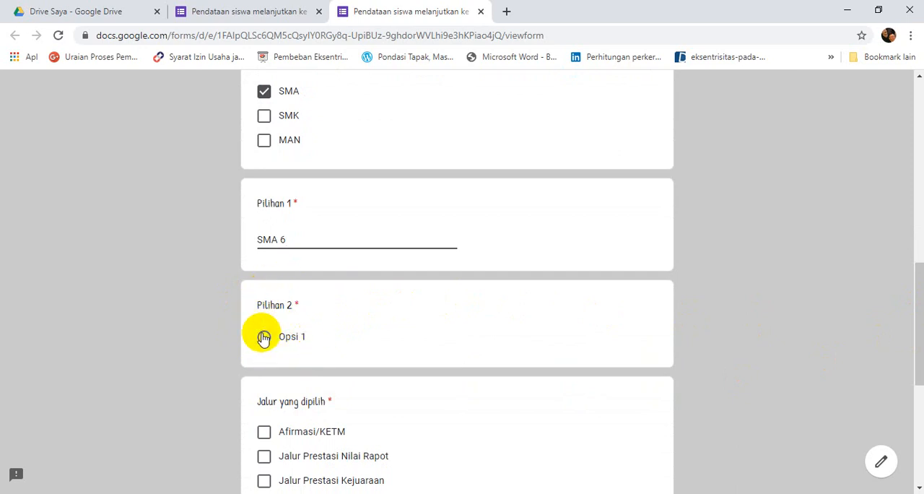
Change the Pilihan 2 question's type to short answer (Jawaban singkat) in the form editor.
left_click(228, 15)
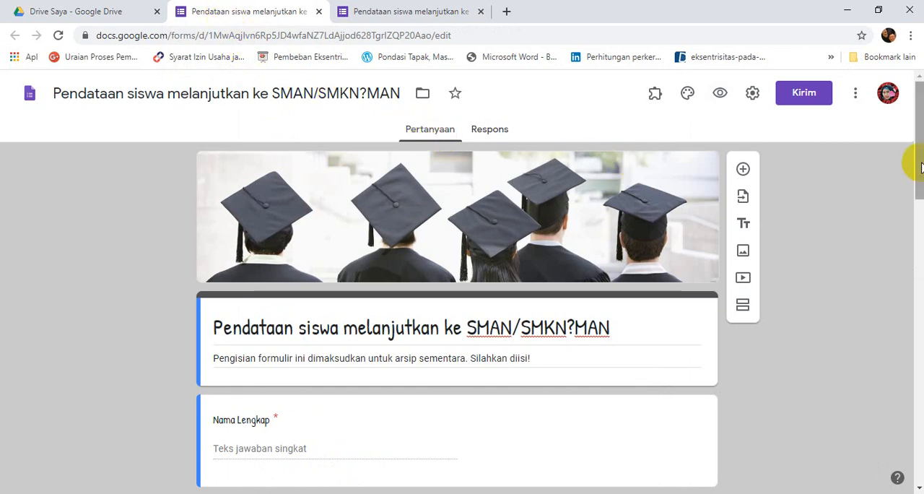
left_click_drag(920, 164, 920, 365)
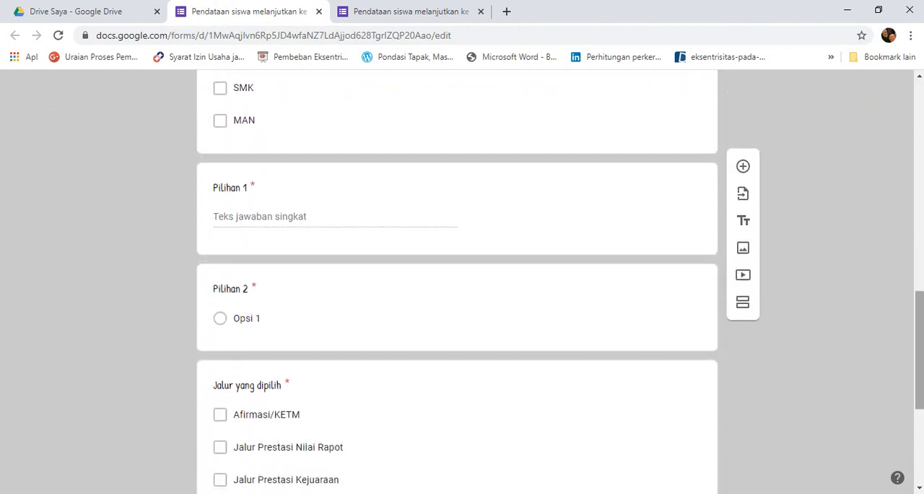
left_click(252, 312)
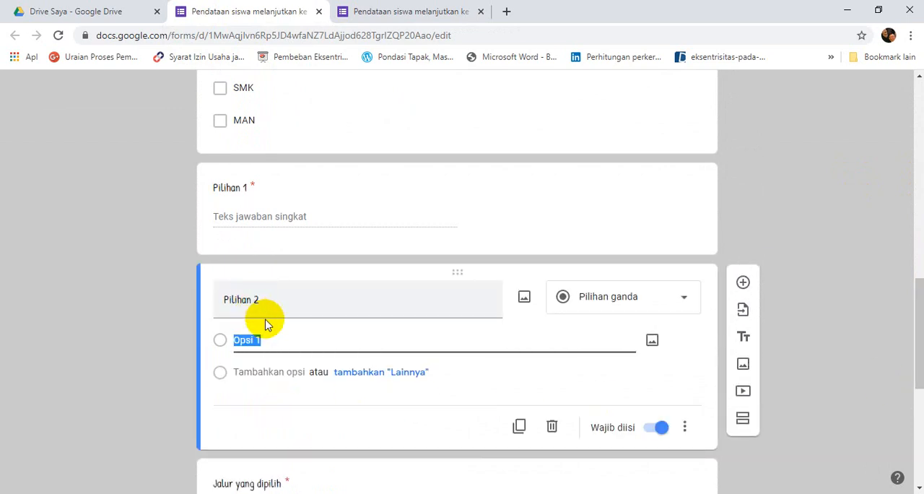
left_click(683, 304)
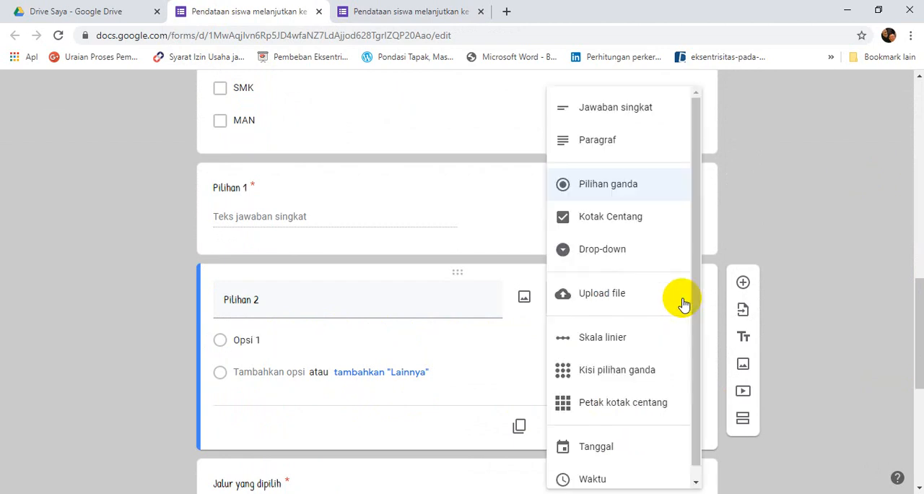
left_click(608, 114)
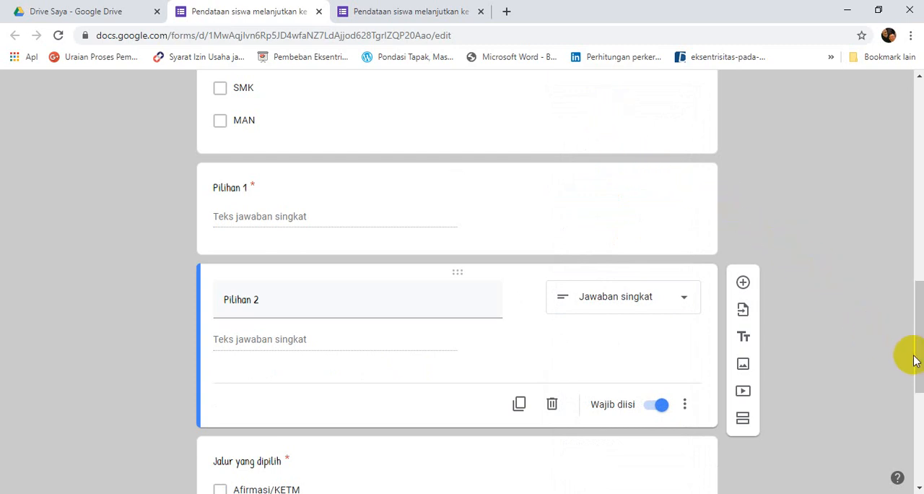
left_click_drag(914, 355, 914, 41)
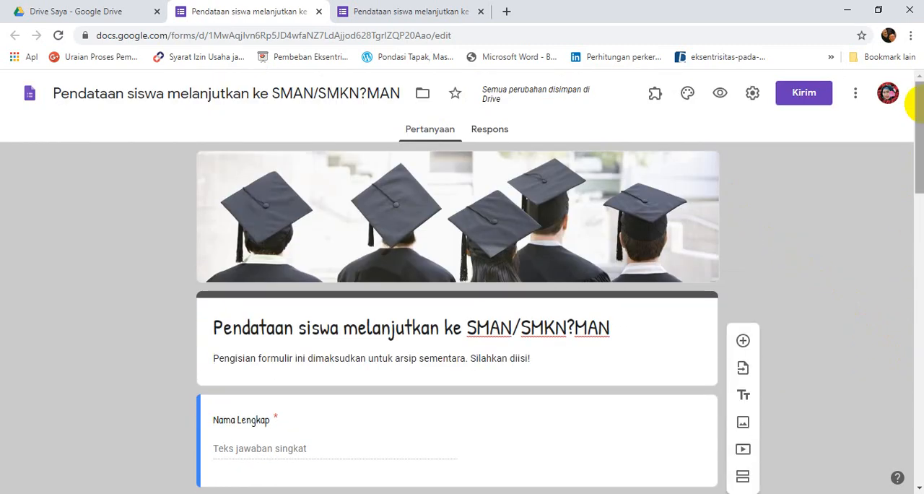
Check Pilihan 2 in the open form preview and open the form again from Google Drive's quick access files.
left_click(375, 11)
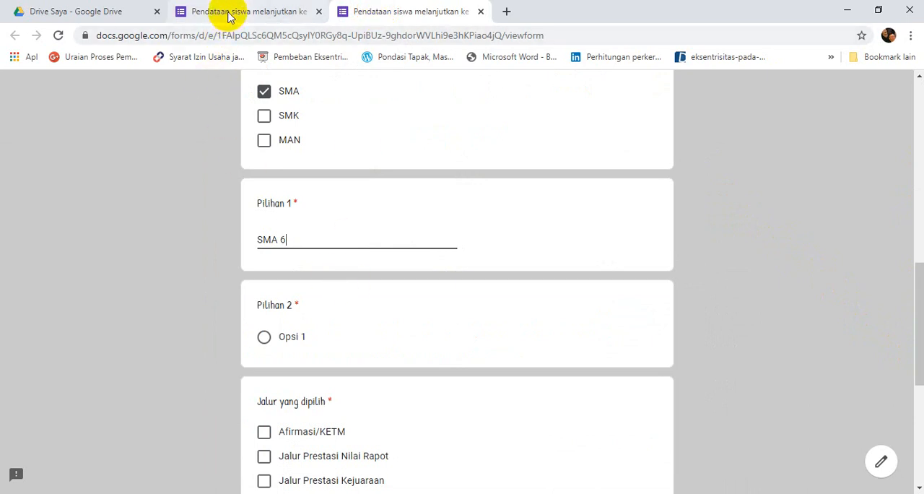
left_click(123, 14)
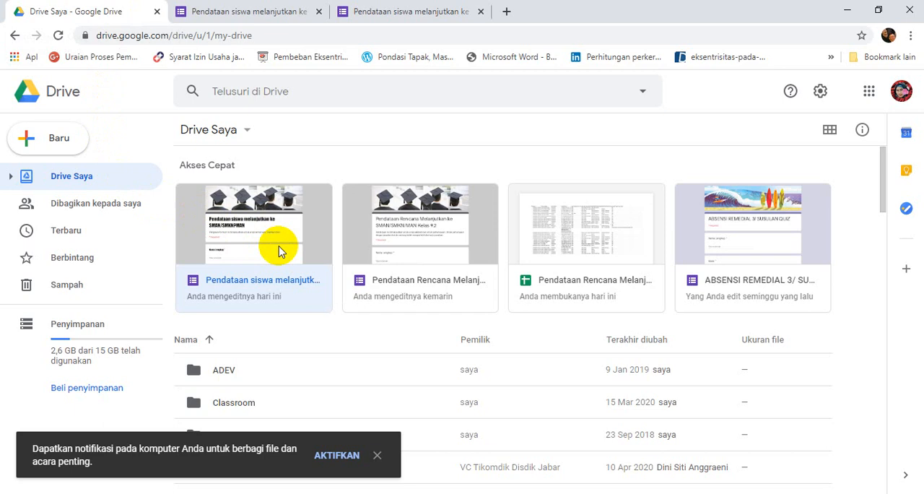
left_click(258, 280)
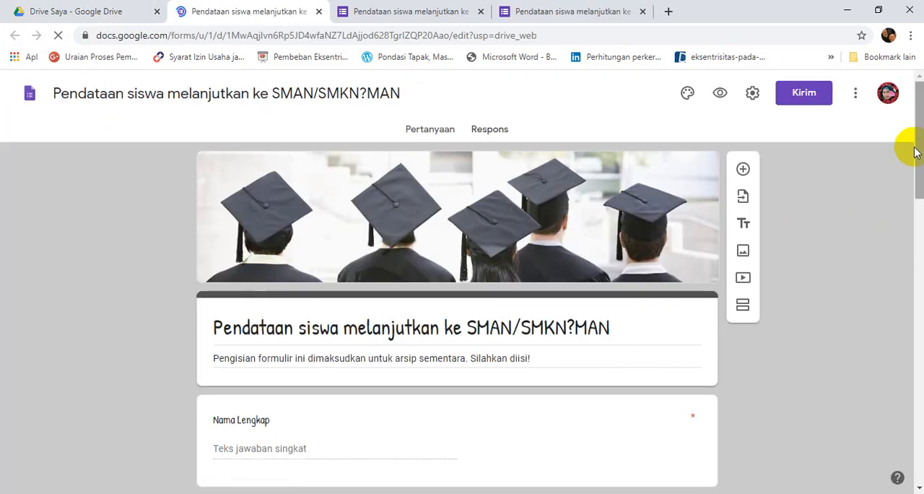
left_click_drag(920, 136, 919, 93)
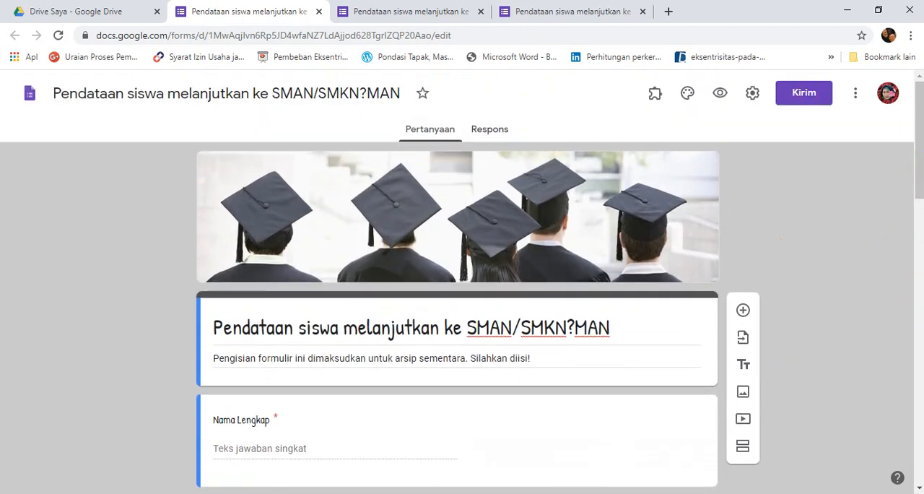
left_click(535, 16)
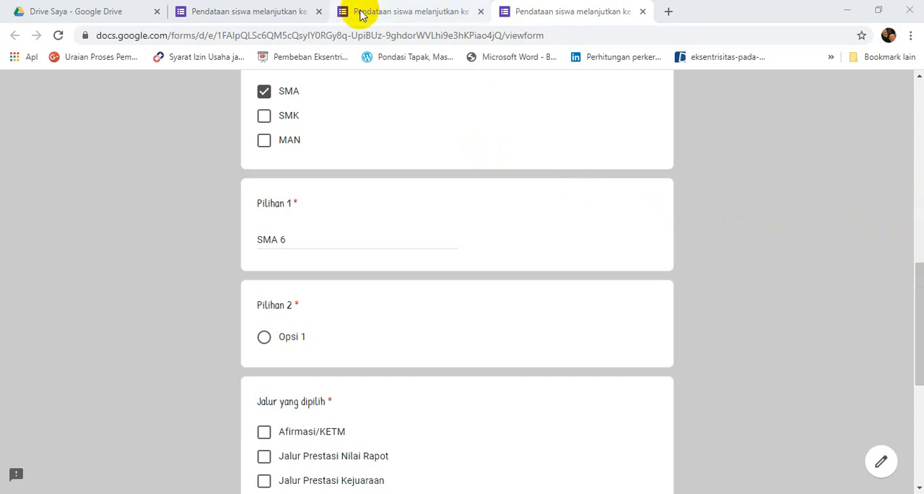
Open a fresh preview of the corrected form and enter COBA as Nama Lengkap, a home address, and class 9.2.
left_click(249, 16)
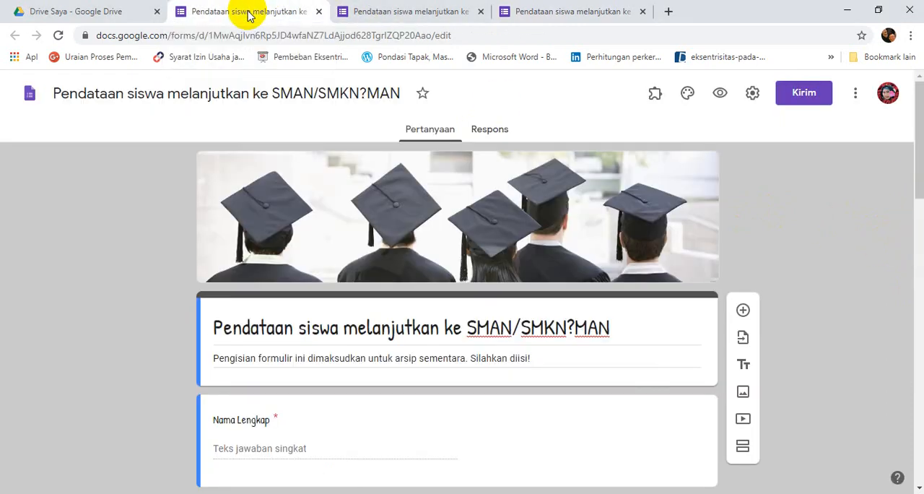
left_click(718, 97)
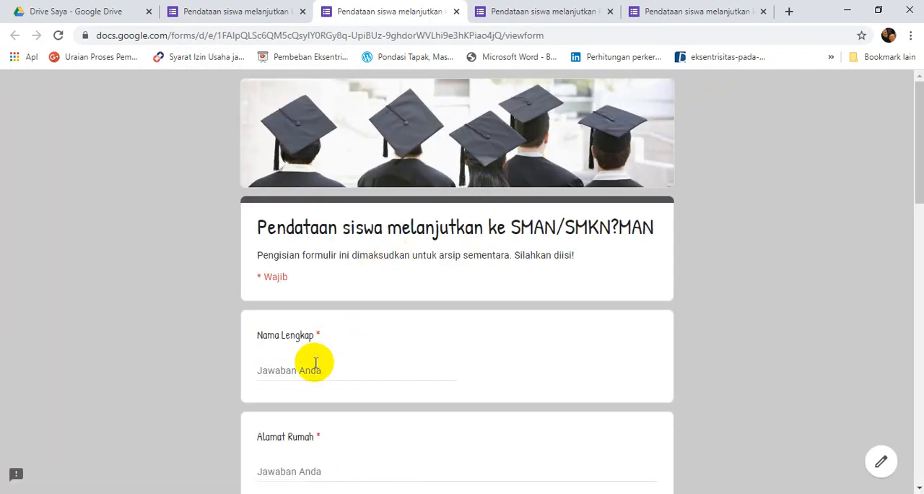
left_click(309, 372)
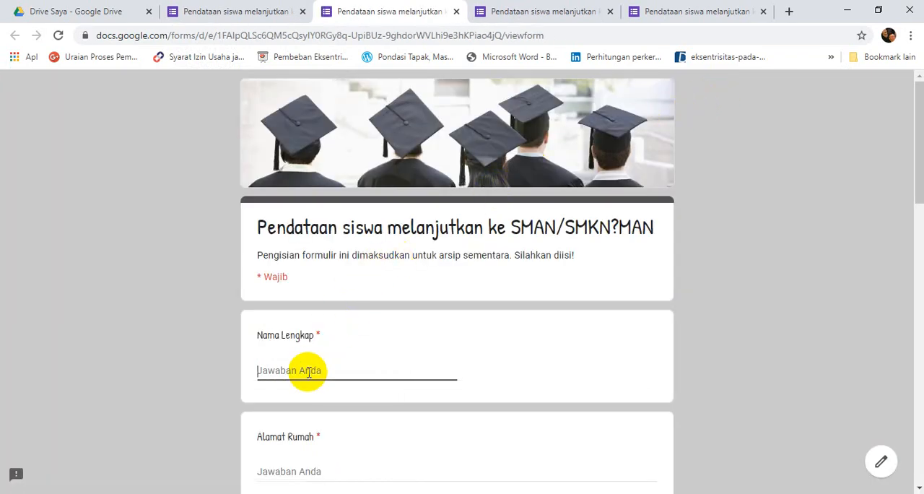
type("COBA")
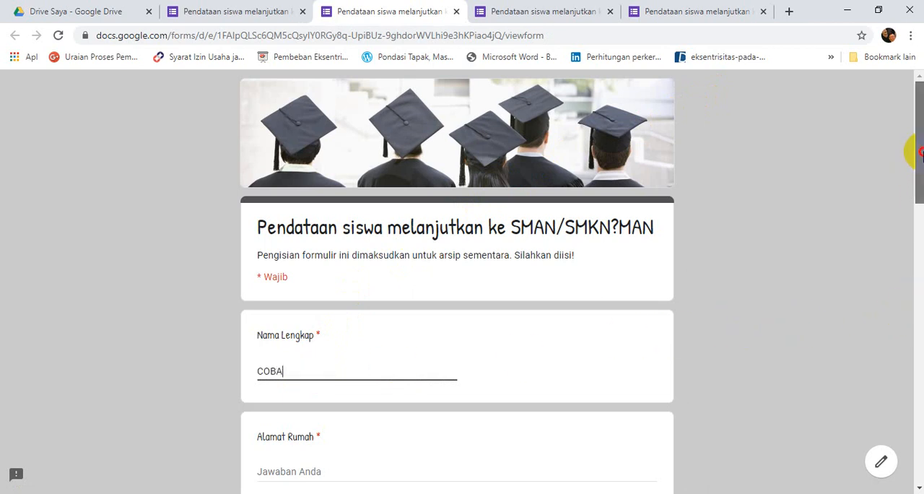
left_click_drag(917, 150, 914, 221)
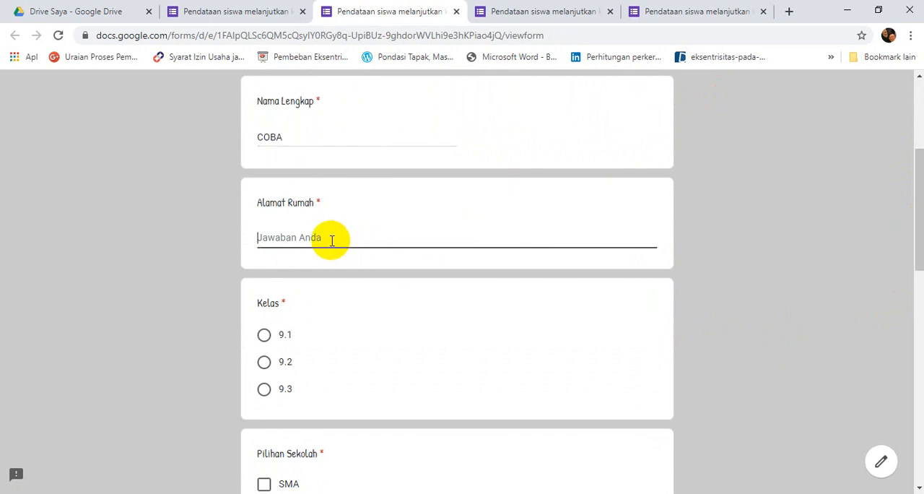
type("Jl. Pasirkaliki")
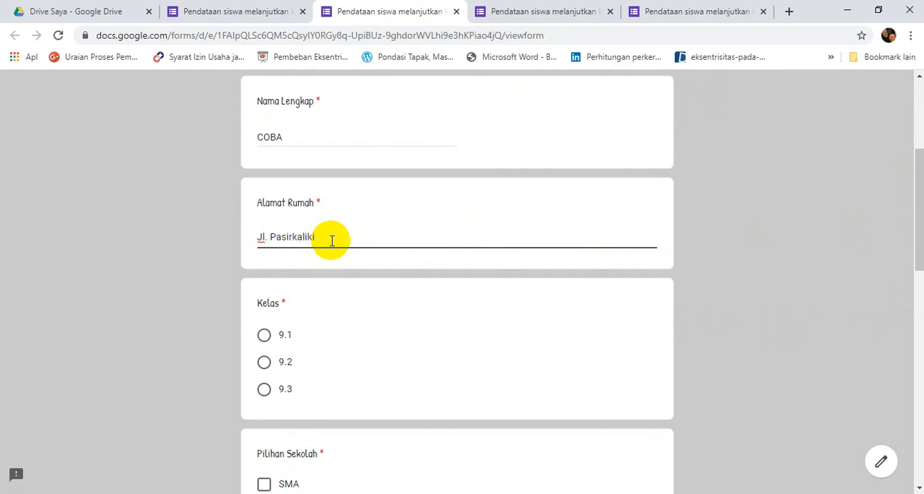
left_click(266, 364)
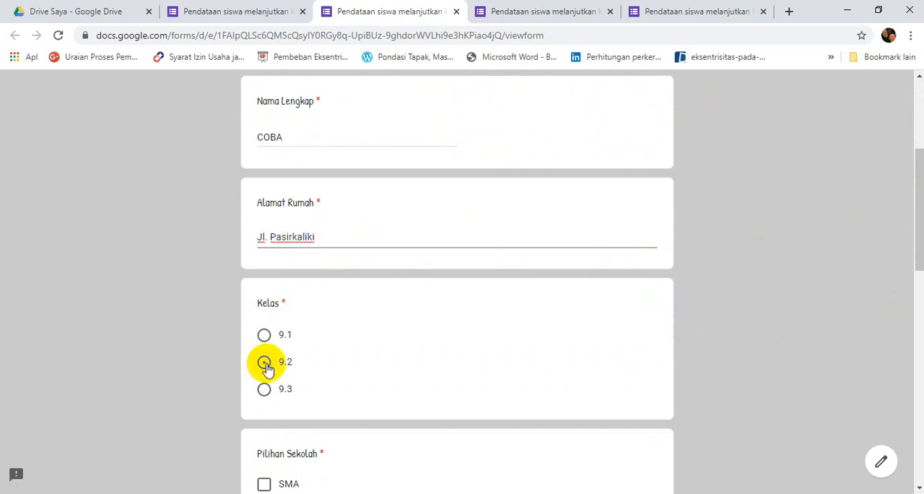
Choose SMA for Pilihan Sekolah and enter SMAN 6 Bandung as Pilihan 1 and SMAN 9 Bandung as Pilihan 2.
left_click(922, 228)
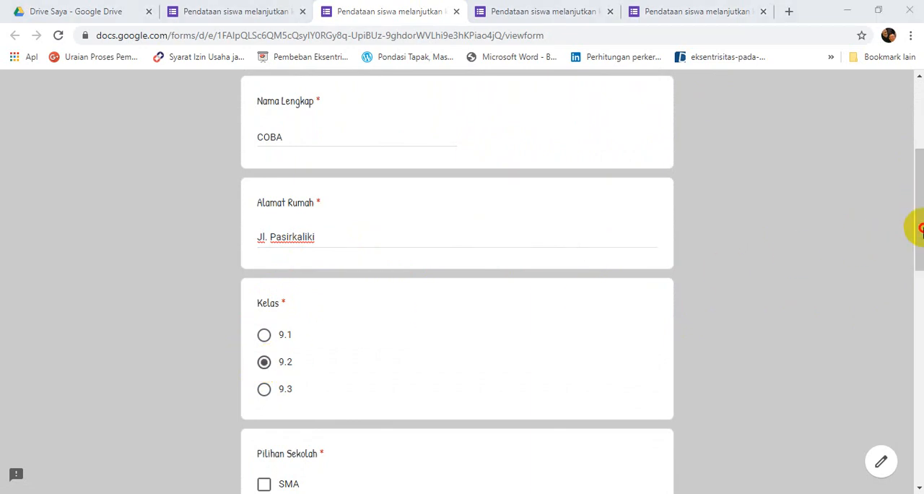
left_click_drag(921, 228, 922, 333)
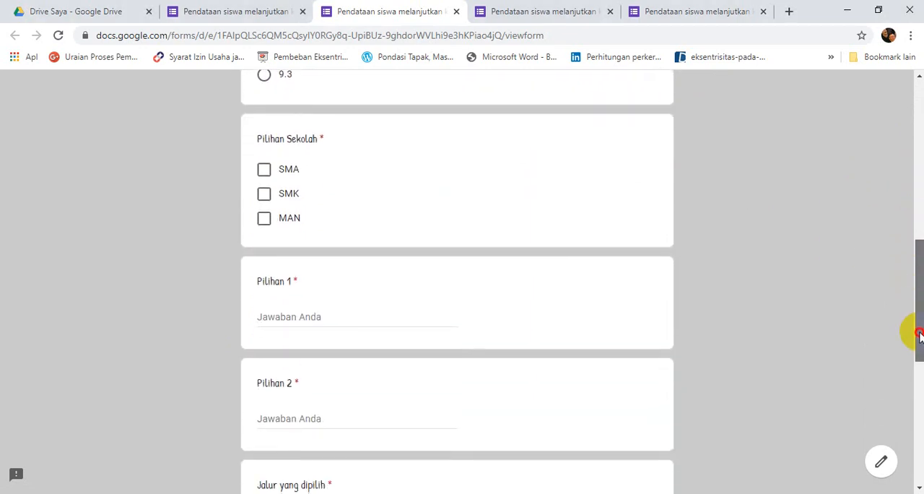
left_click(265, 172)
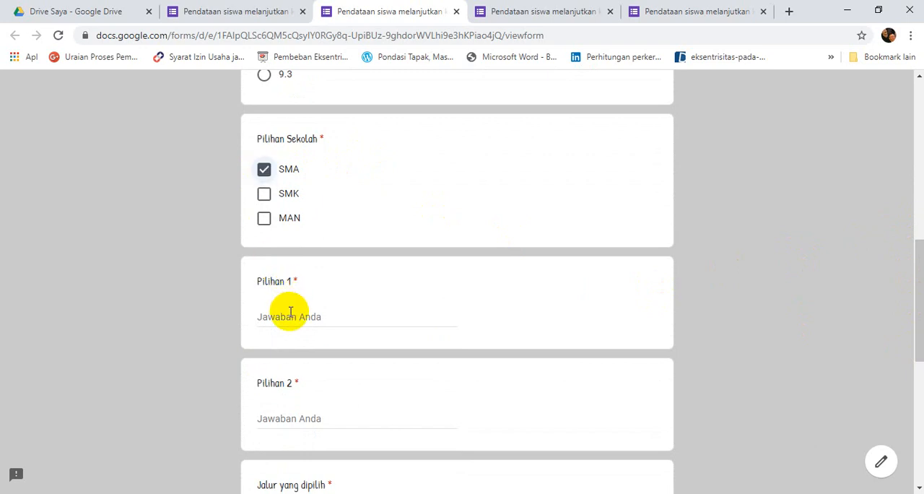
type("SMAN 6 Bandung")
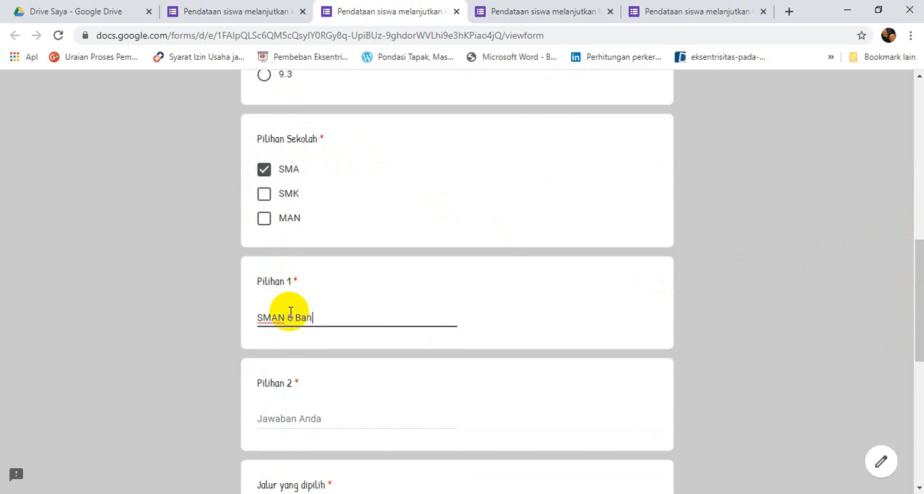
left_click(275, 417)
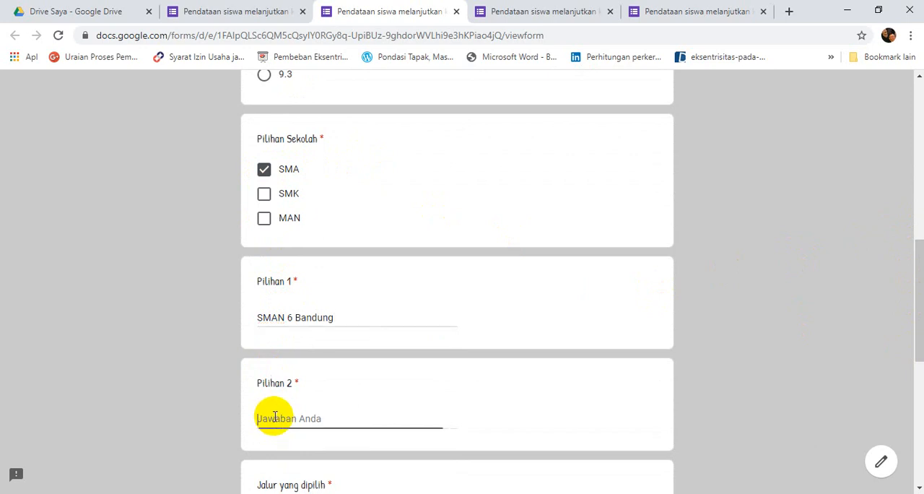
type("SMAN 9 Bandung")
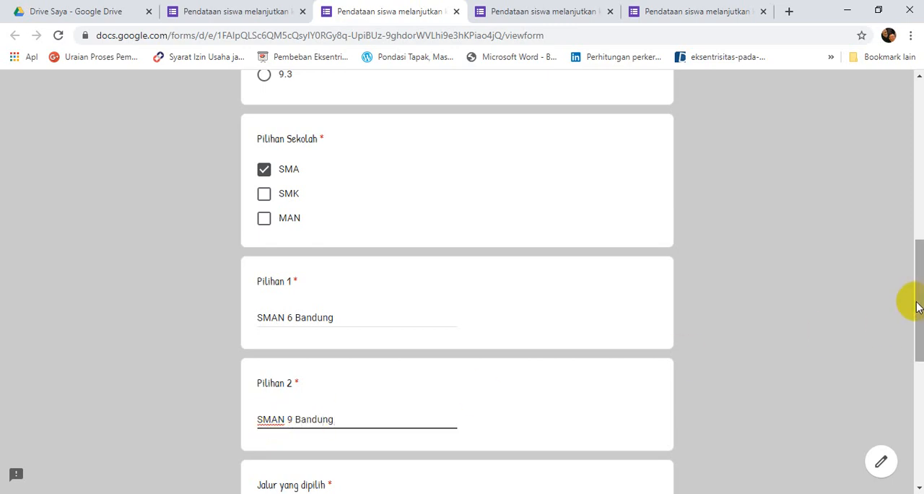
Select Jalur Prestasi Nilai Rapot and Jalur Zonasi, enter IPA as Jurusan/Program, and submit the response.
left_click_drag(917, 303, 918, 416)
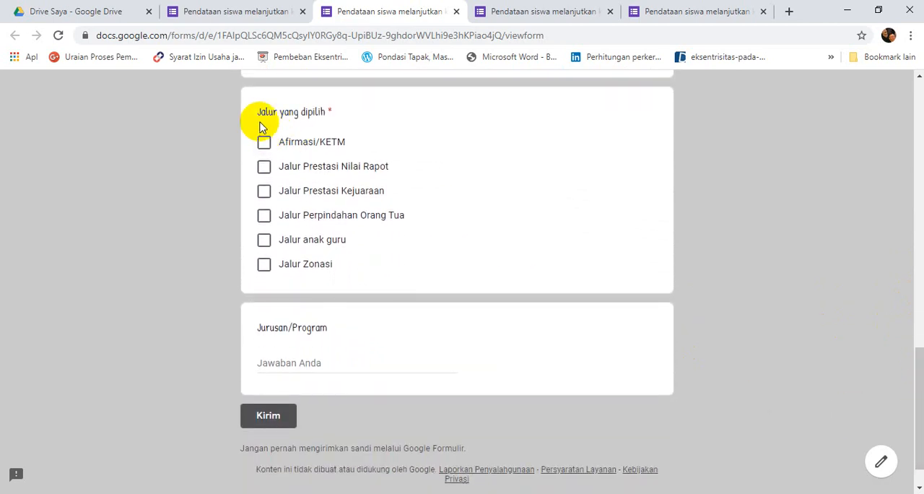
left_click(263, 168)
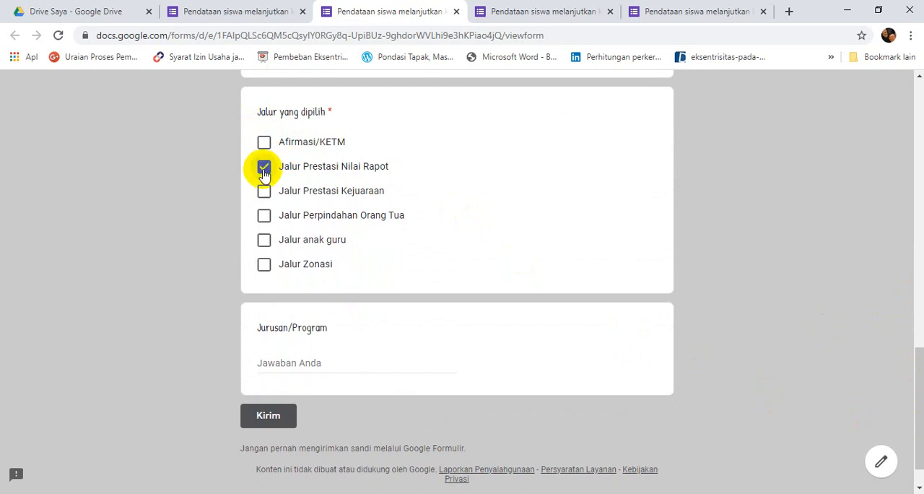
left_click(265, 267)
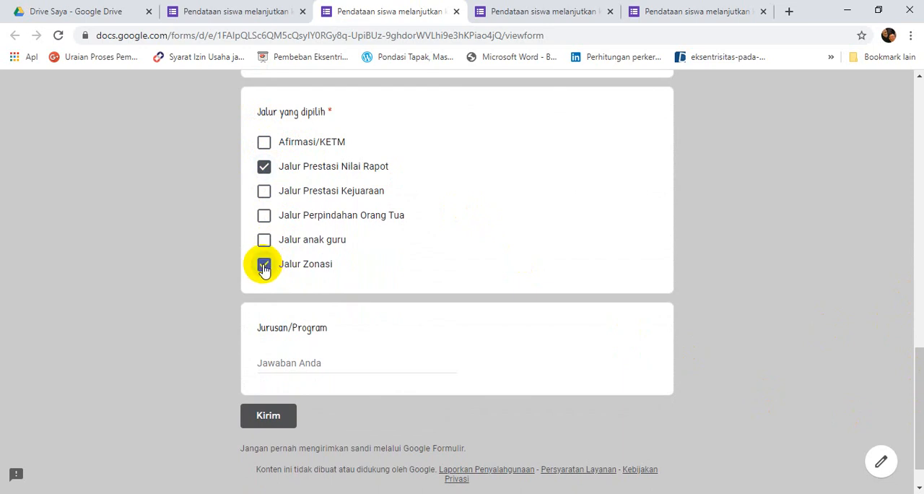
left_click(298, 364)
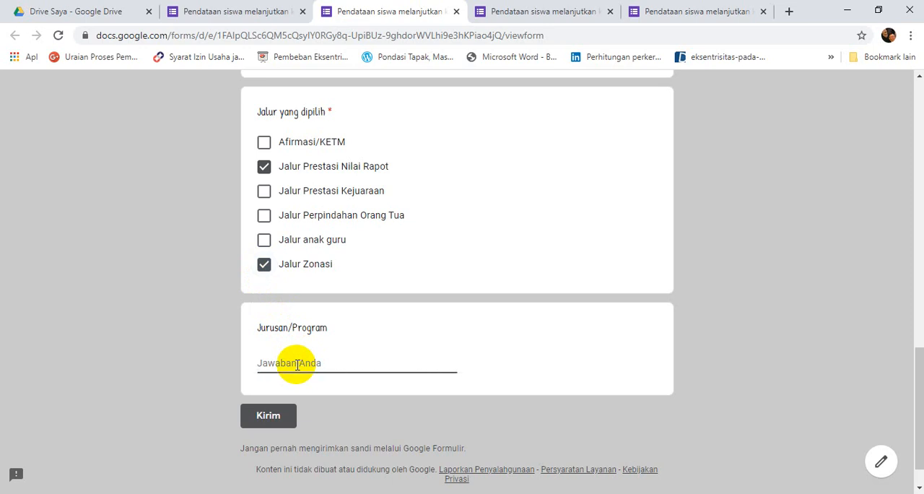
type("IPA")
left_click(262, 417)
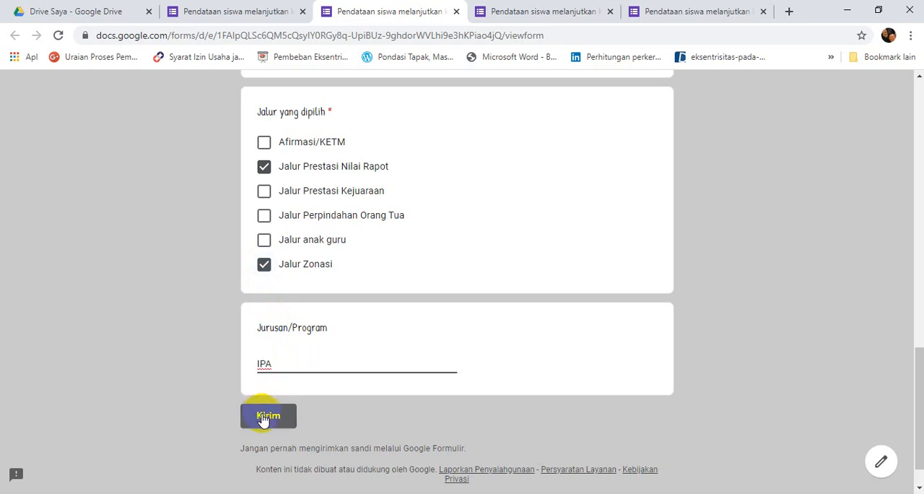
left_click(262, 416)
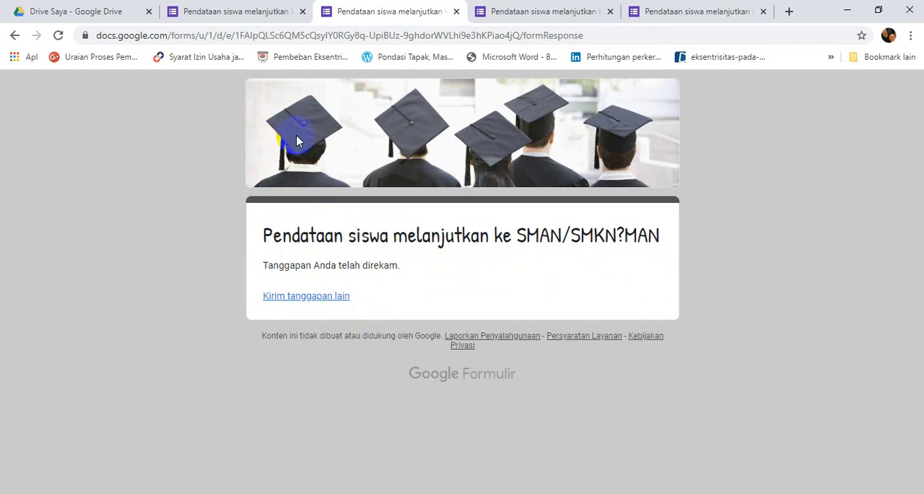
Review the summary of the form's responses in the form editor, from Nama Lengkap through the school choices.
left_click(235, 13)
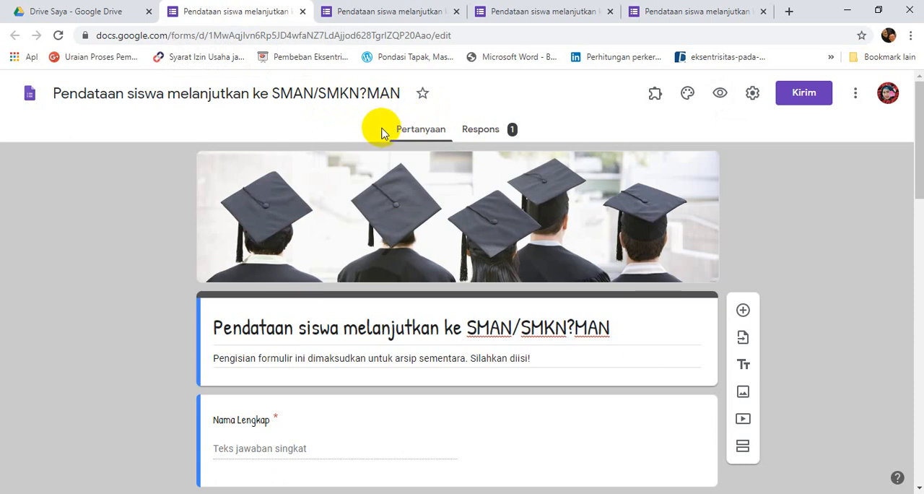
left_click(479, 130)
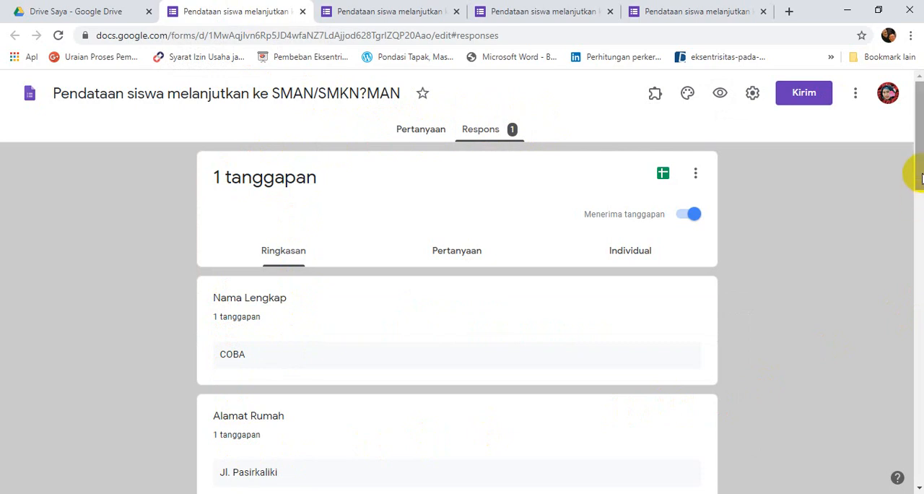
left_click_drag(919, 165, 919, 333)
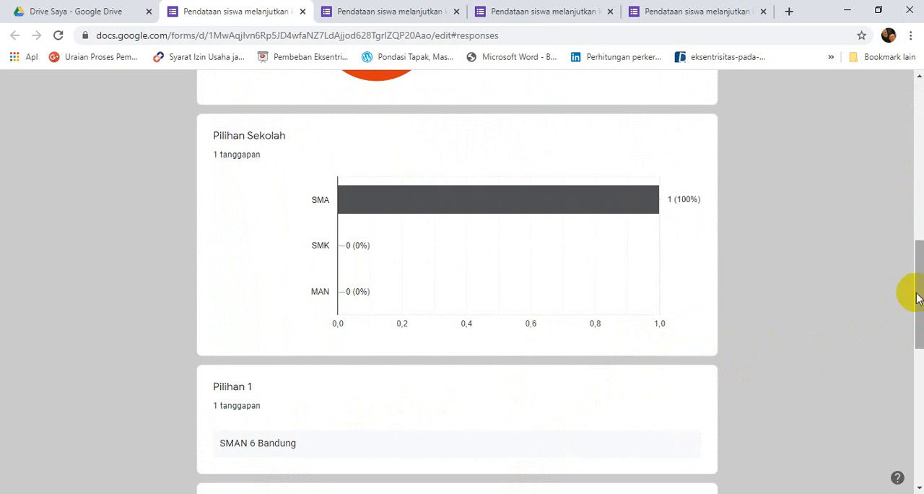
left_click_drag(919, 294, 919, 124)
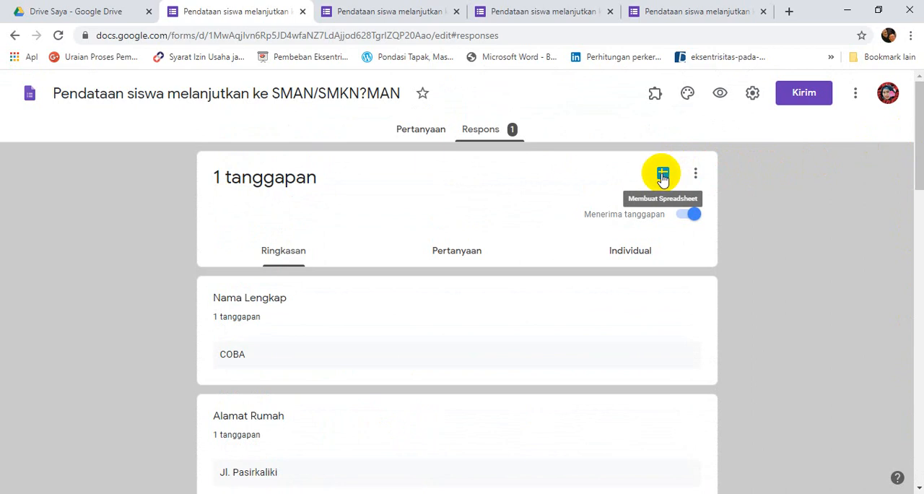
Create a new spreadsheet for the form's responses and look through its columns up to Jurusan/Program.
left_click(663, 175)
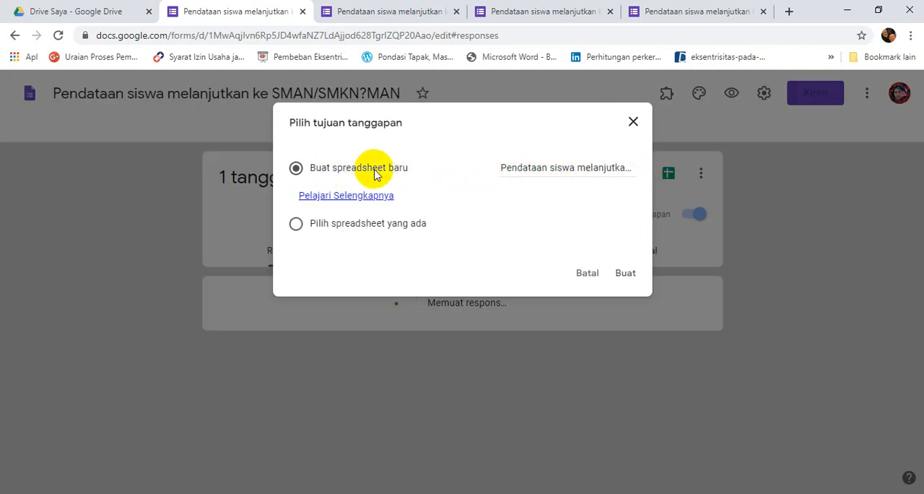
left_click(625, 274)
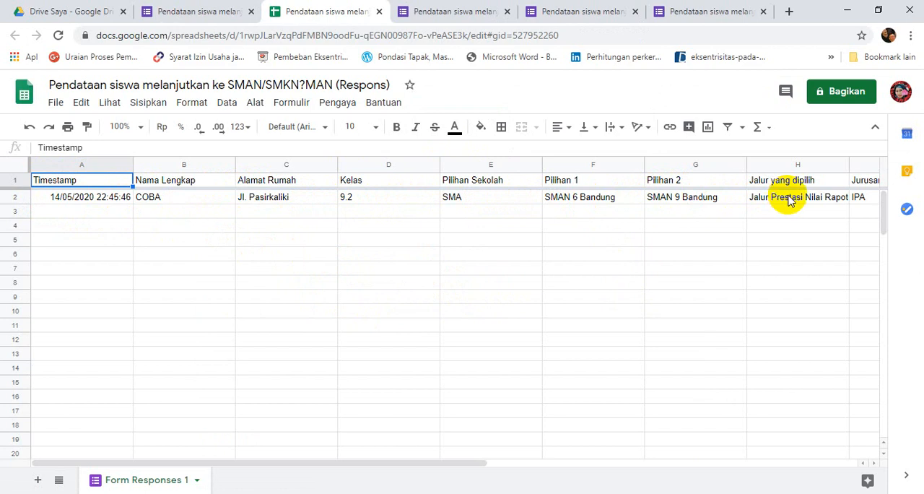
left_click(451, 455)
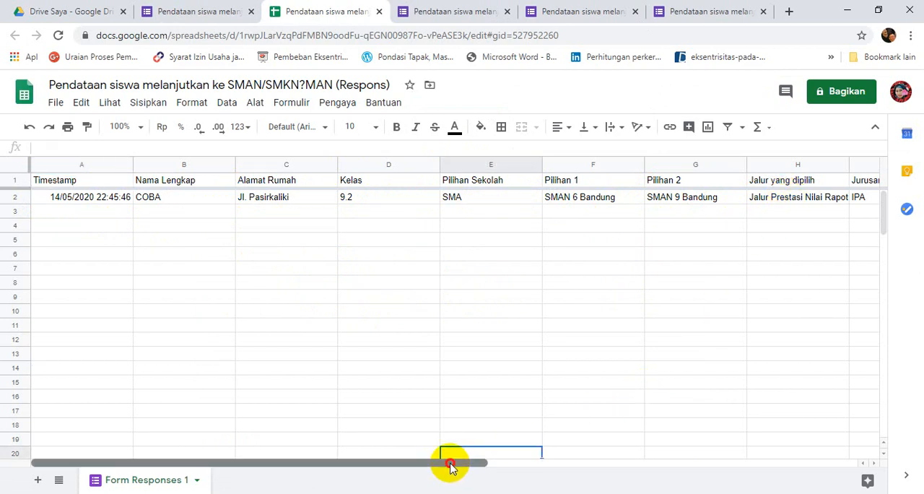
left_click_drag(450, 464, 544, 462)
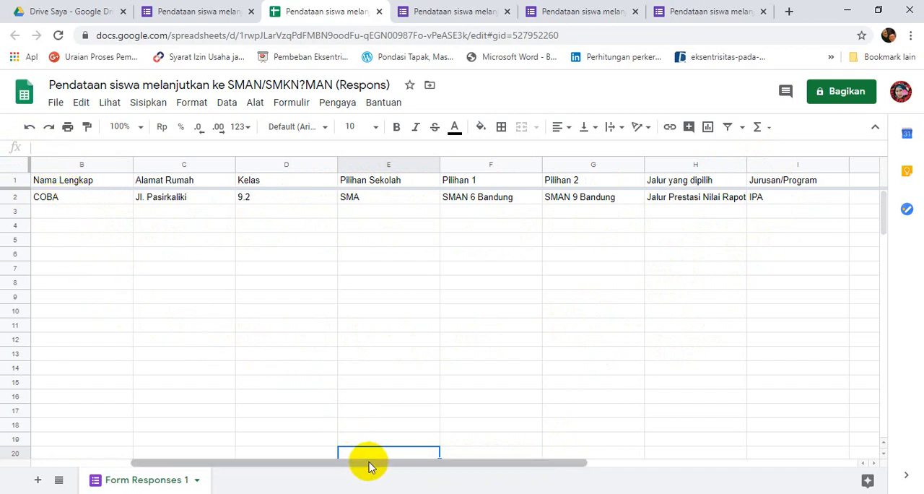
left_click_drag(371, 463, 222, 470)
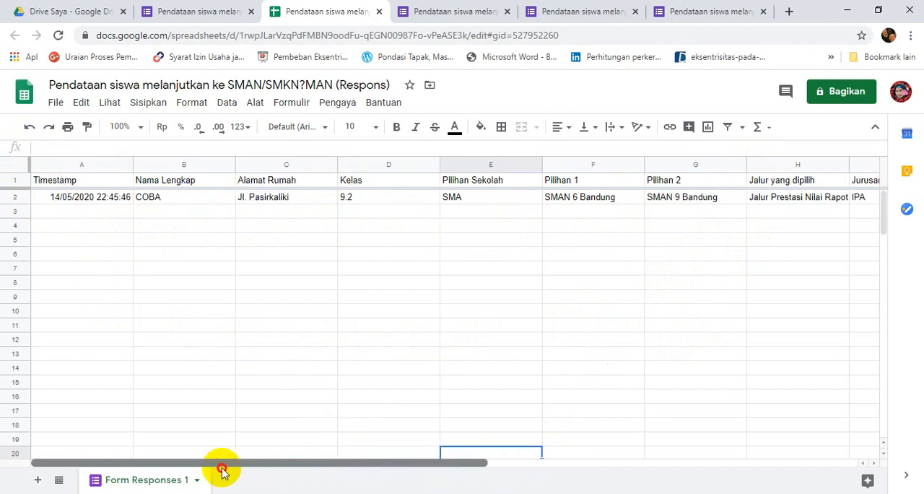
Download the response spreadsheet as a Microsoft Excel (.xlsx) file into the Software folder under its suggested name.
left_click(56, 104)
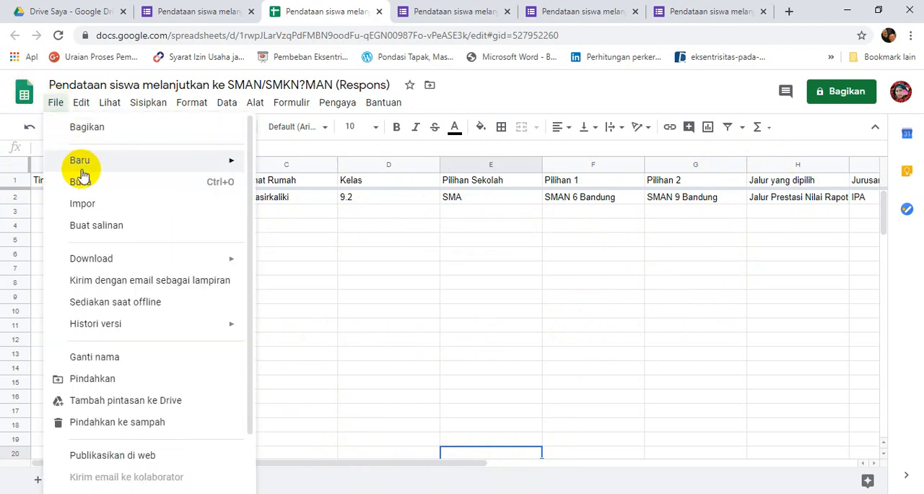
mouse_move(114, 261)
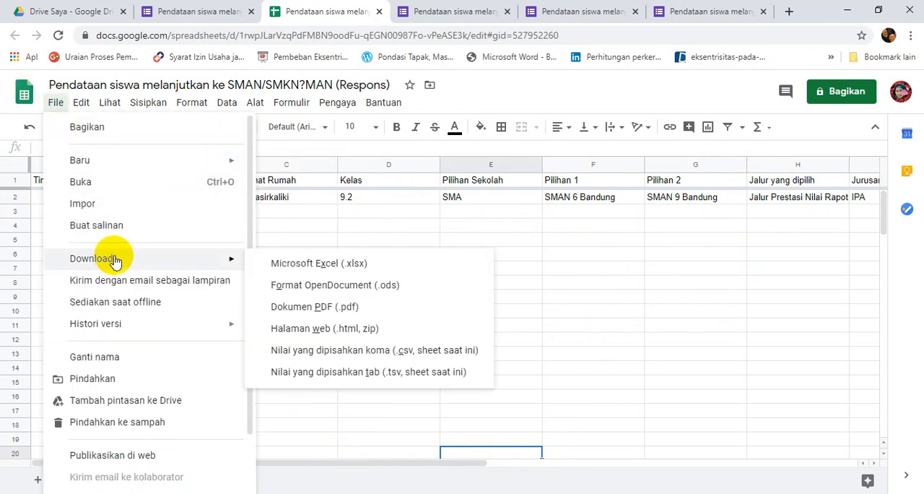
left_click(321, 265)
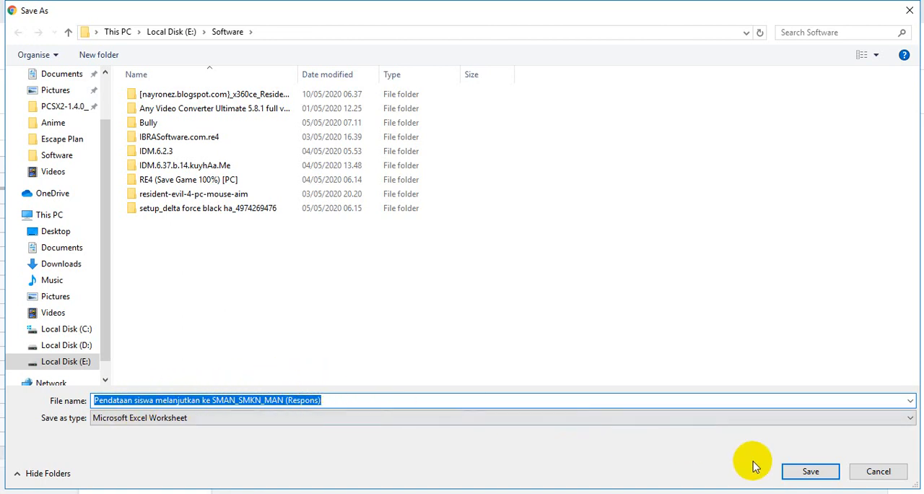
left_click(794, 474)
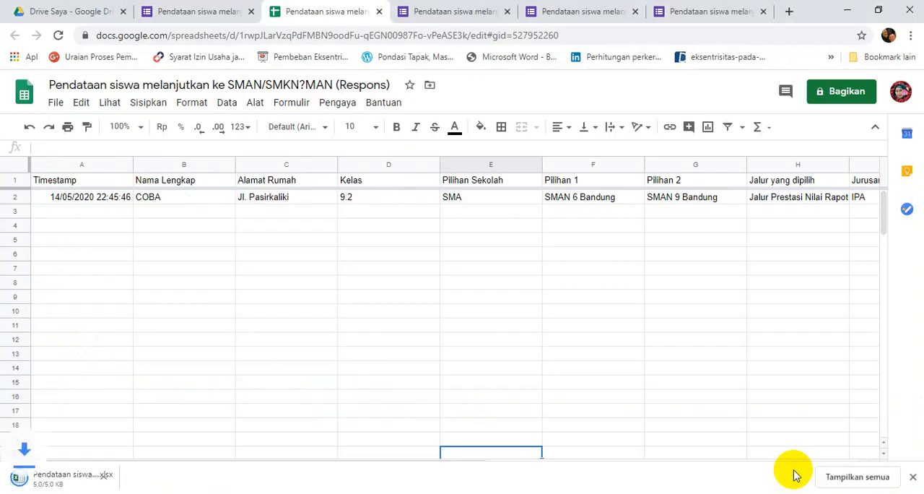